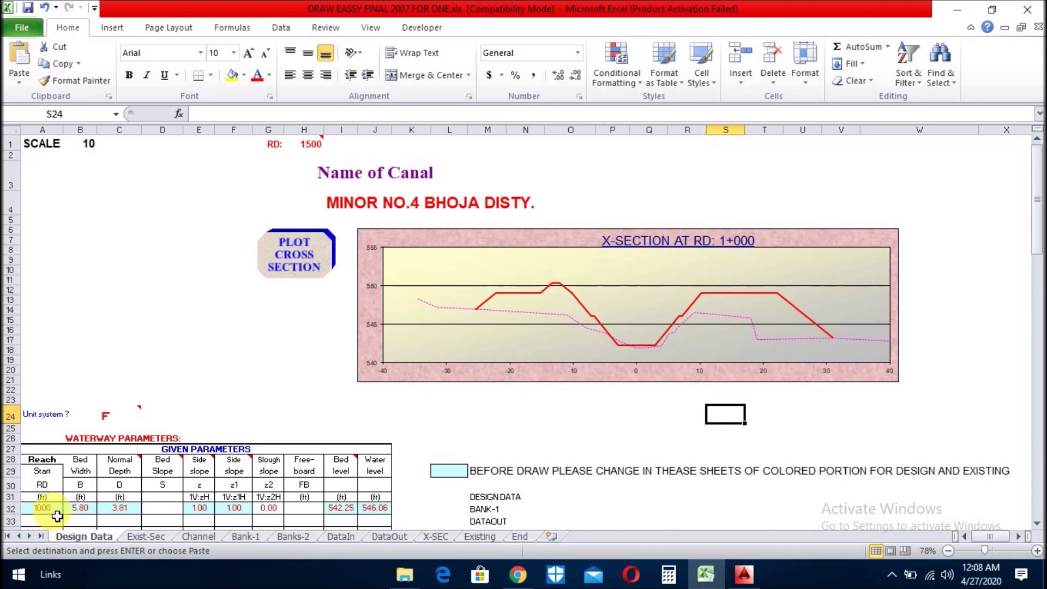
# - Examine the given waterway parameters at the reach start: bed width, normal depth, side slopes, bed level and the water level formula
pyautogui.click(58, 512)
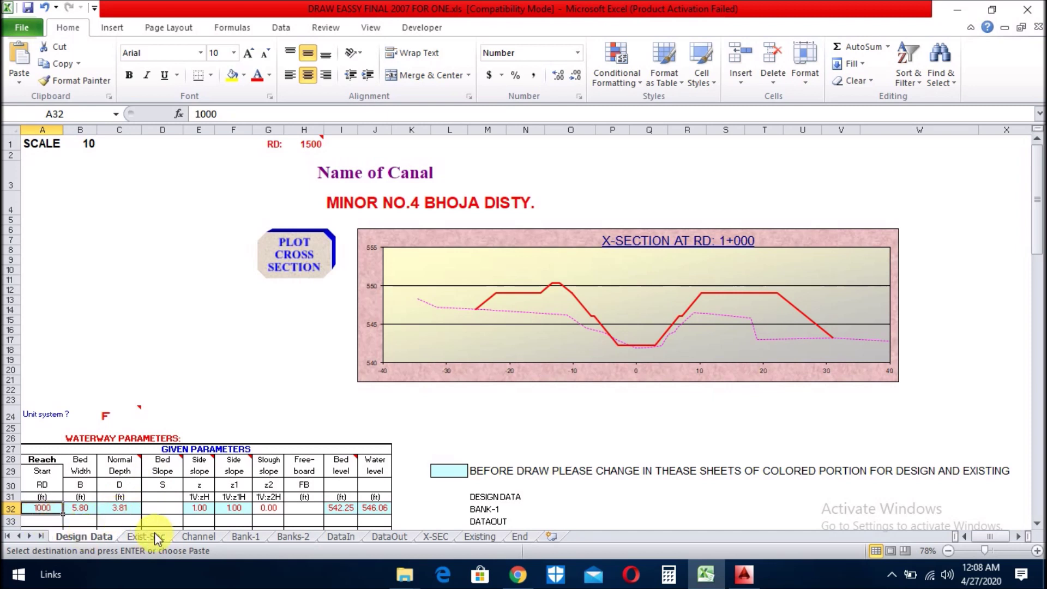
pyautogui.click(82, 509)
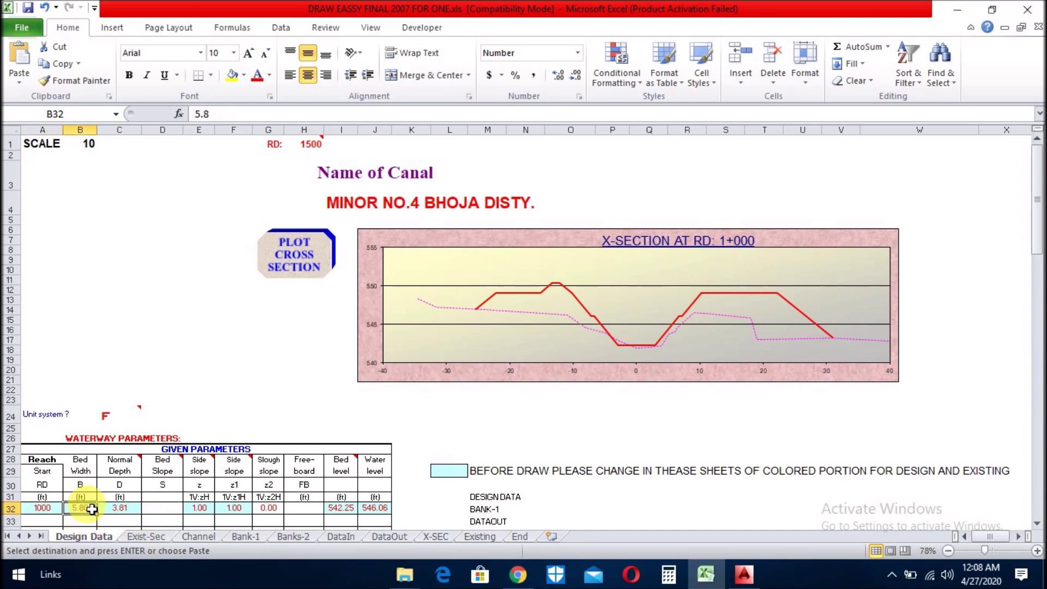
pyautogui.click(134, 508)
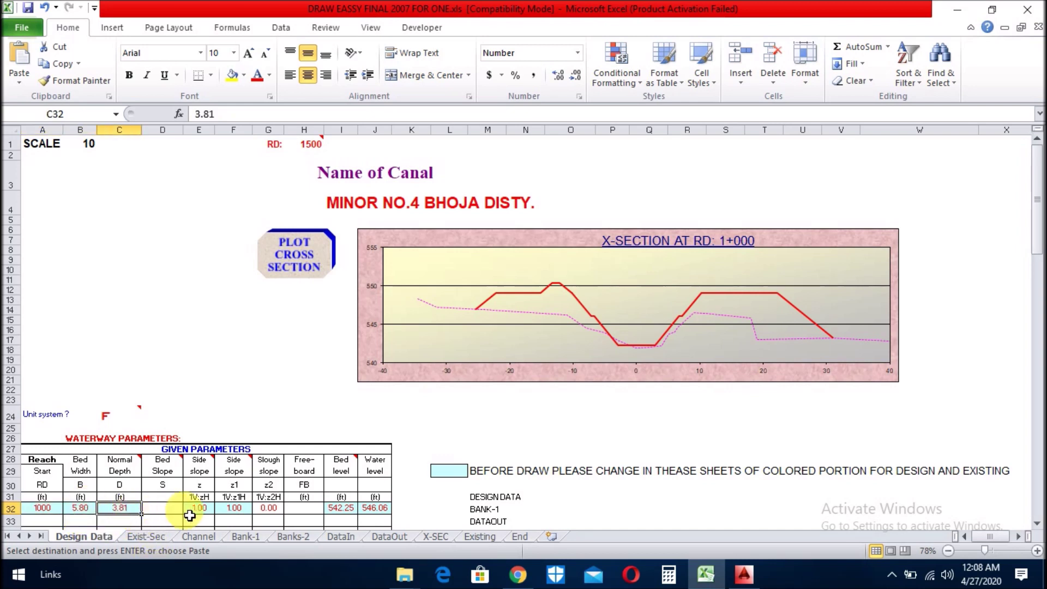
pyautogui.click(204, 516)
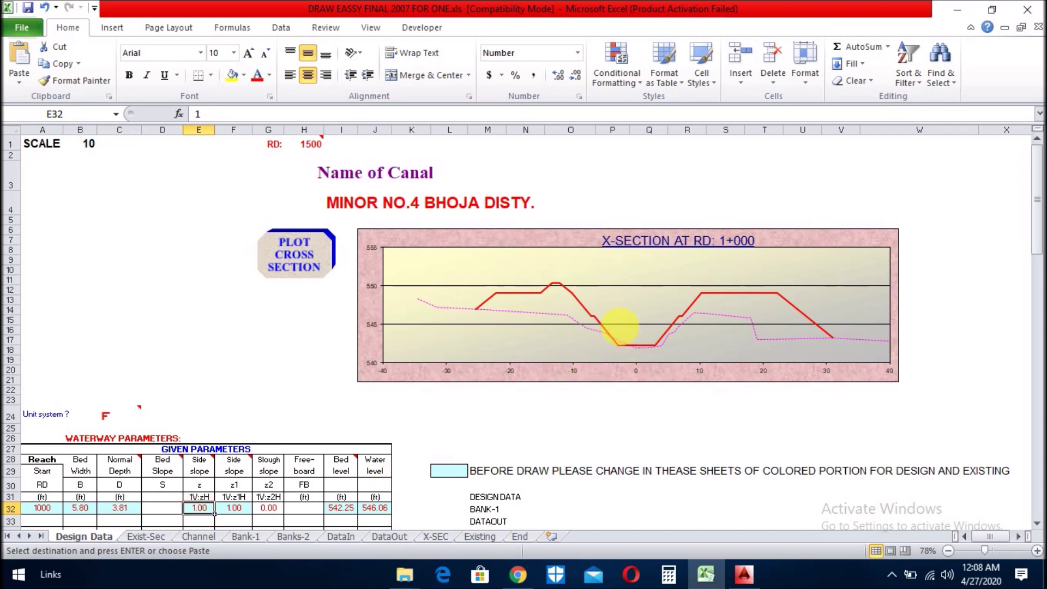
pyautogui.click(235, 514)
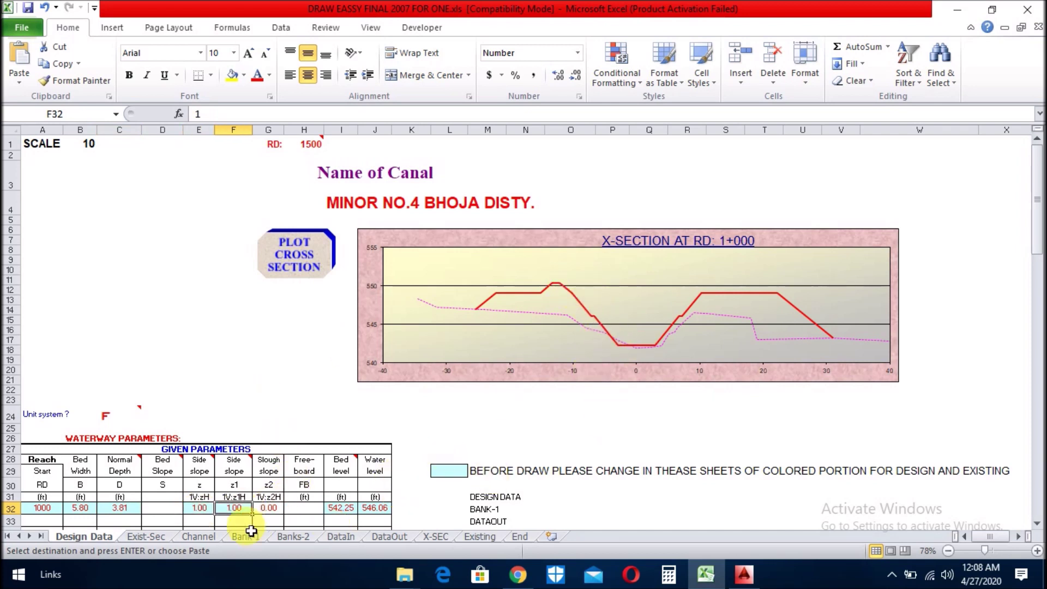
pyautogui.click(345, 511)
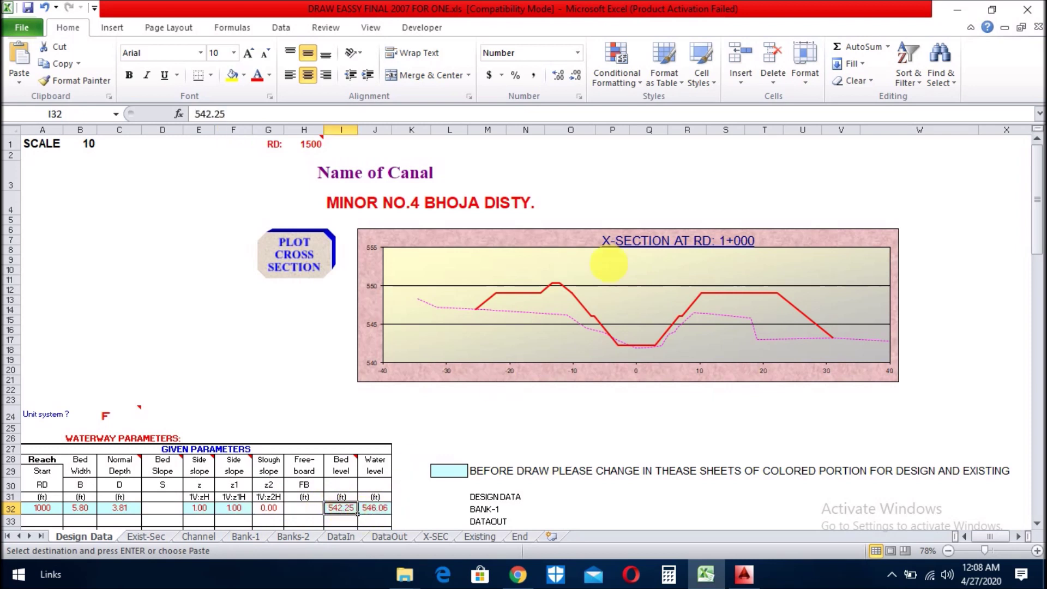
pyautogui.moveTo(635, 343)
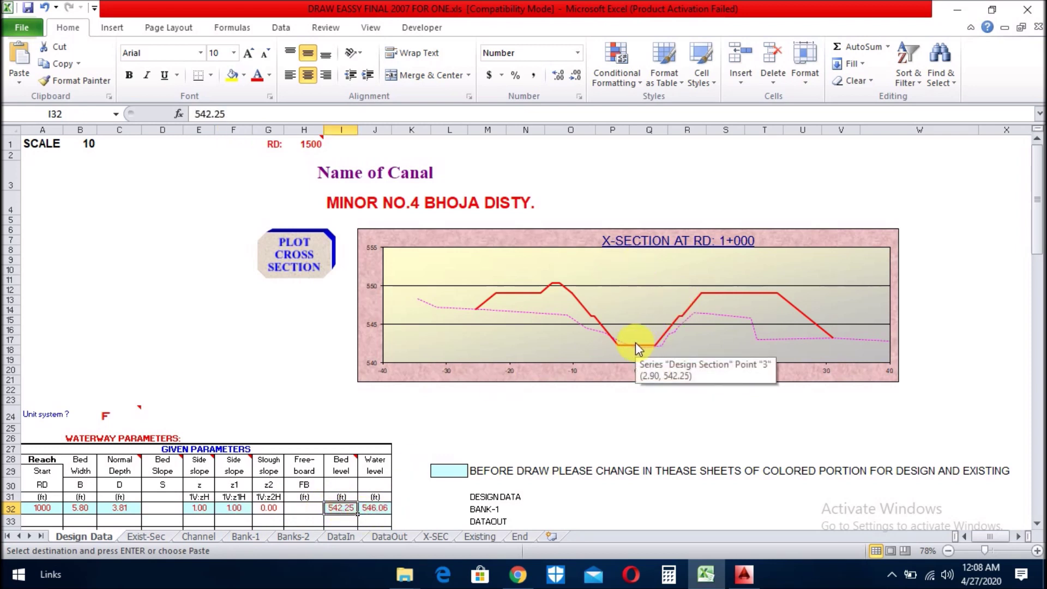
pyautogui.click(382, 510)
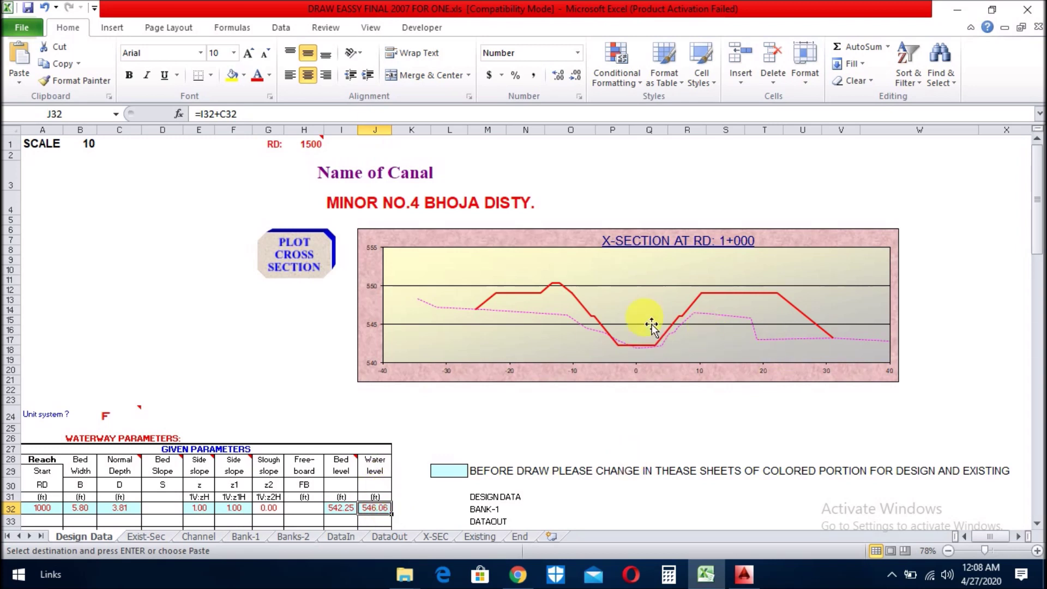
pyautogui.click(341, 509)
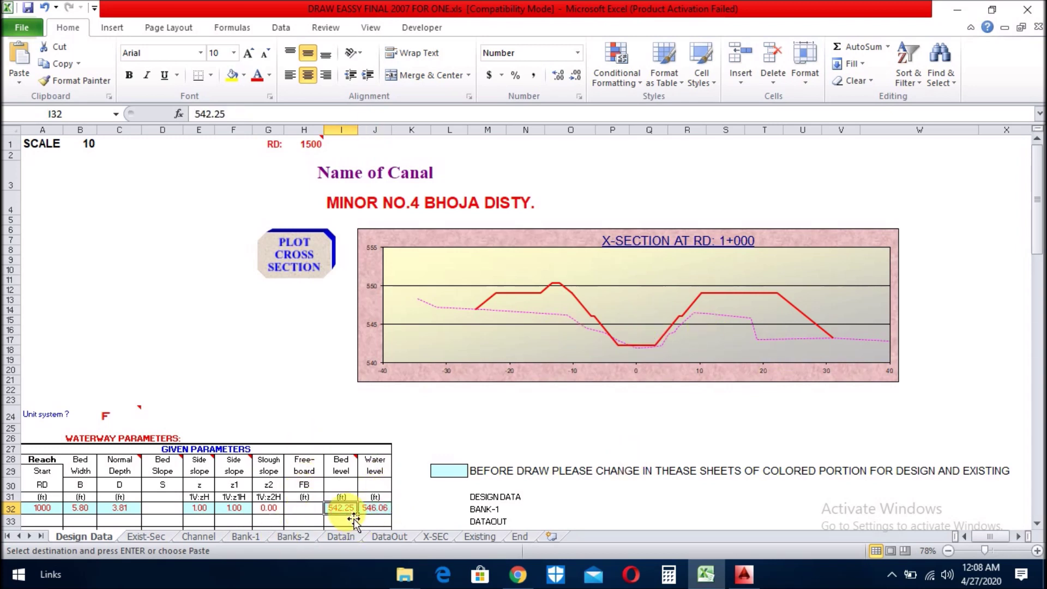
pyautogui.click(384, 511)
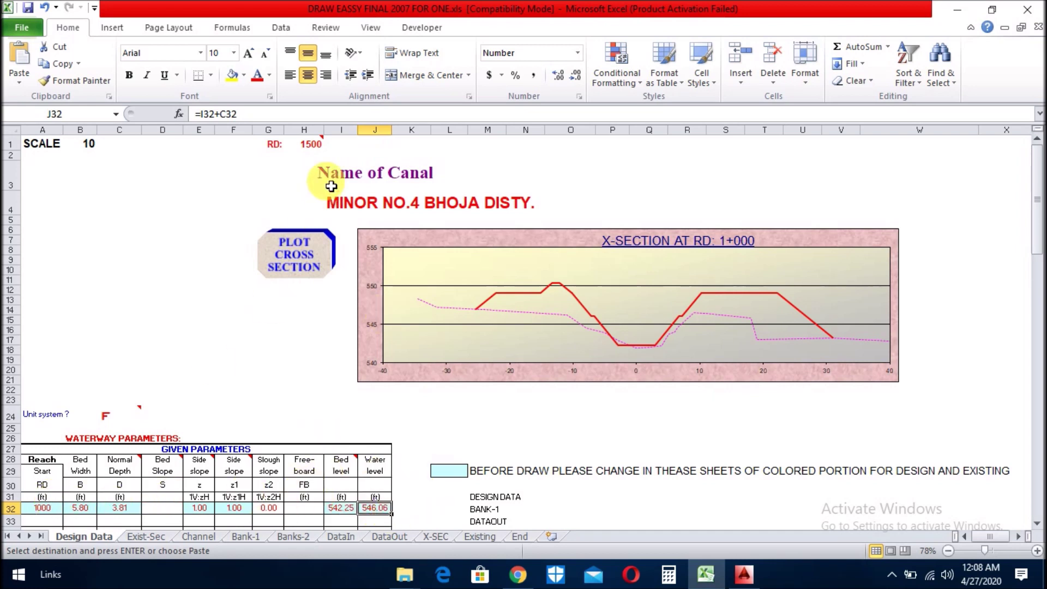
# - Set the canal's RD above the chart to 1000 to match the reach start, and select the scale value
pyautogui.click(45, 513)
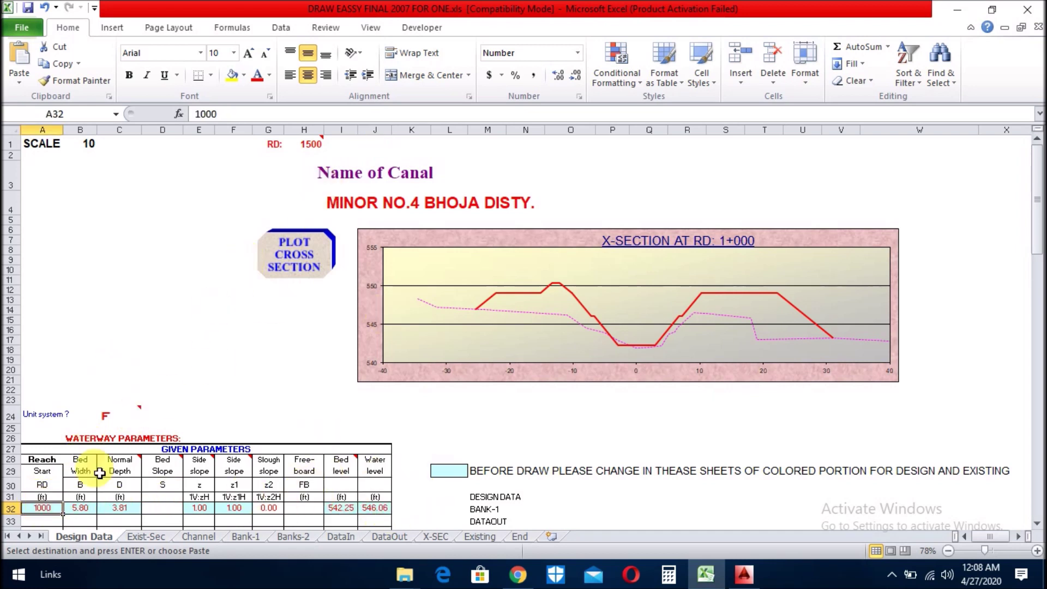
pyautogui.click(323, 145)
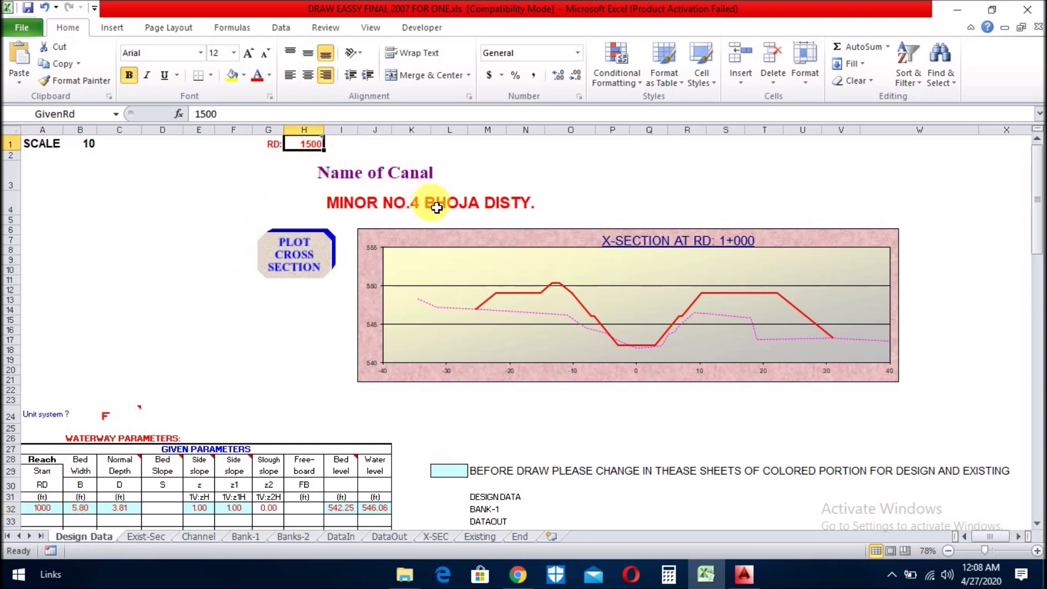
pyautogui.write('10')
pyautogui.press('Return')
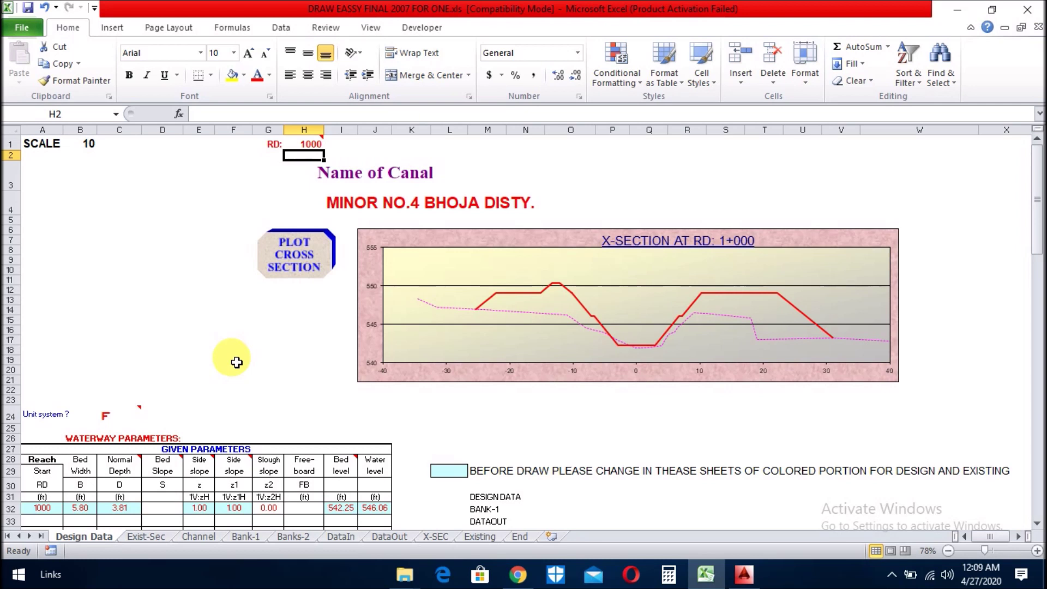
pyautogui.click(83, 144)
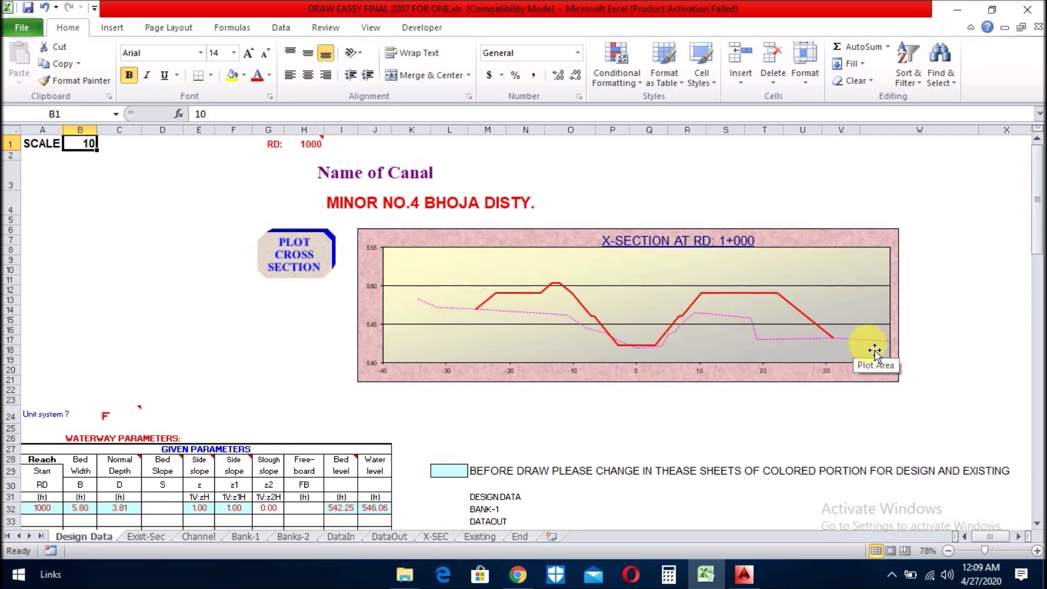
# - Review the left-side offsets and elevations for RD 1000 on the Exist-Sec sheet, starting from point a
pyautogui.click(144, 538)
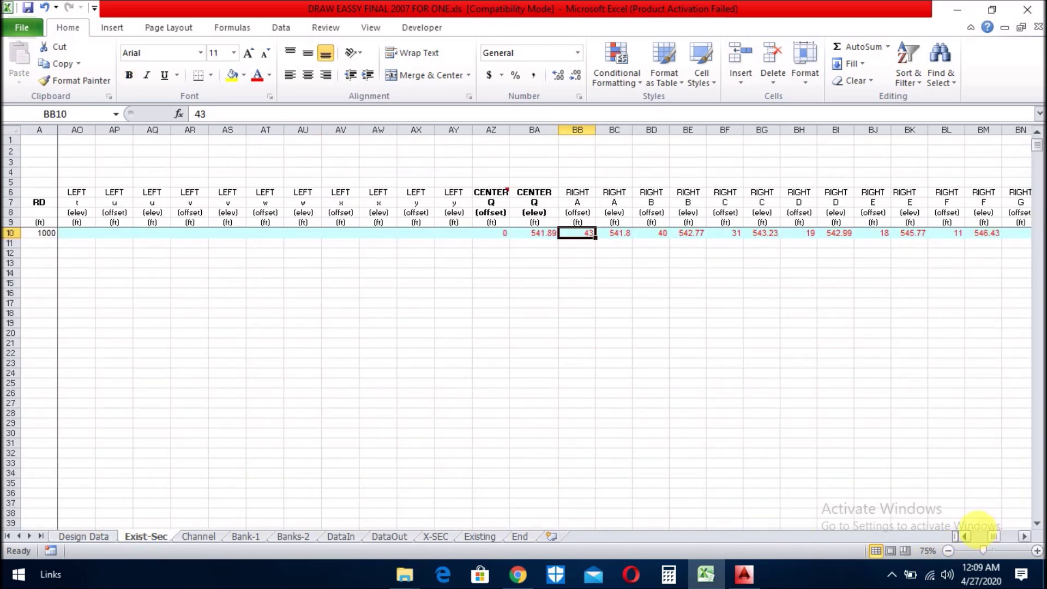
pyautogui.moveTo(995, 539); pyautogui.dragTo(980, 538)
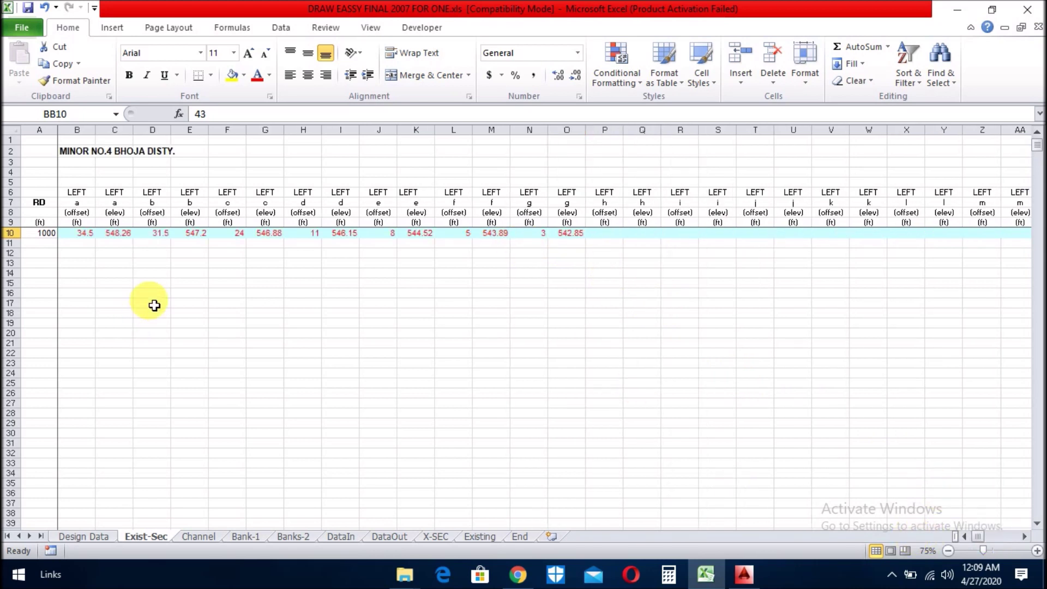
pyautogui.click(83, 234)
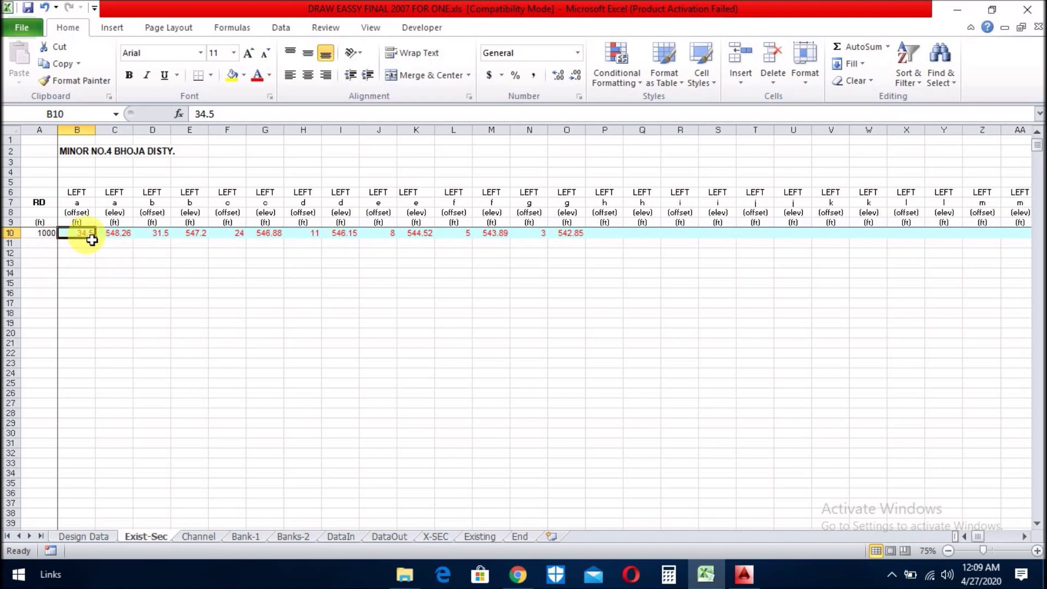
pyautogui.click(119, 240)
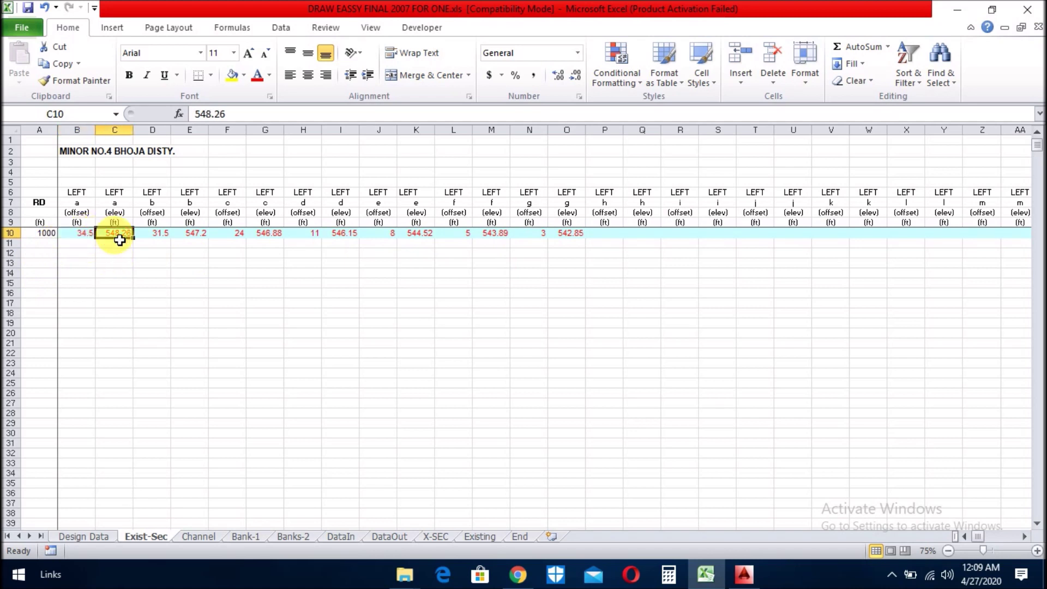
pyautogui.click(83, 234)
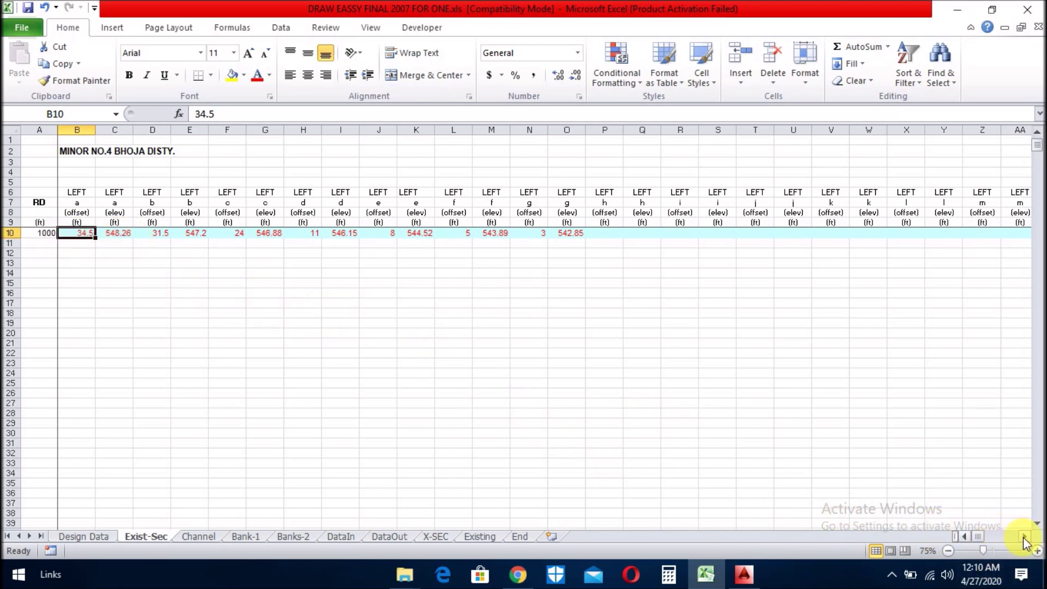
# - Check the last left point's columns and the center offset and elevation of the existing section at RD 1000
pyautogui.moveTo(1024, 538); pyautogui.dragTo(1024, 538)
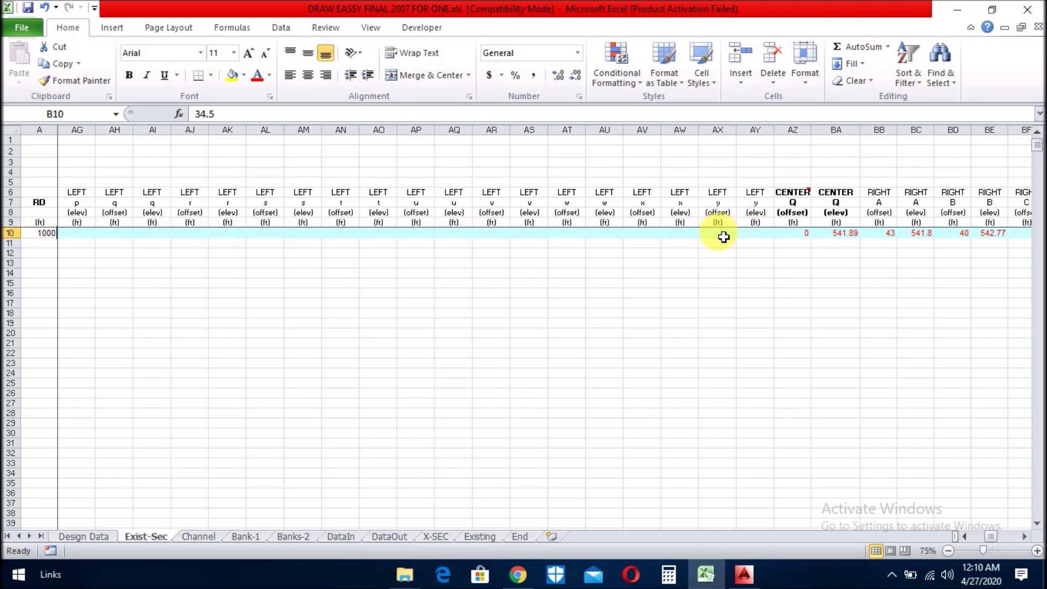
pyautogui.click(722, 236)
pyautogui.click(770, 237)
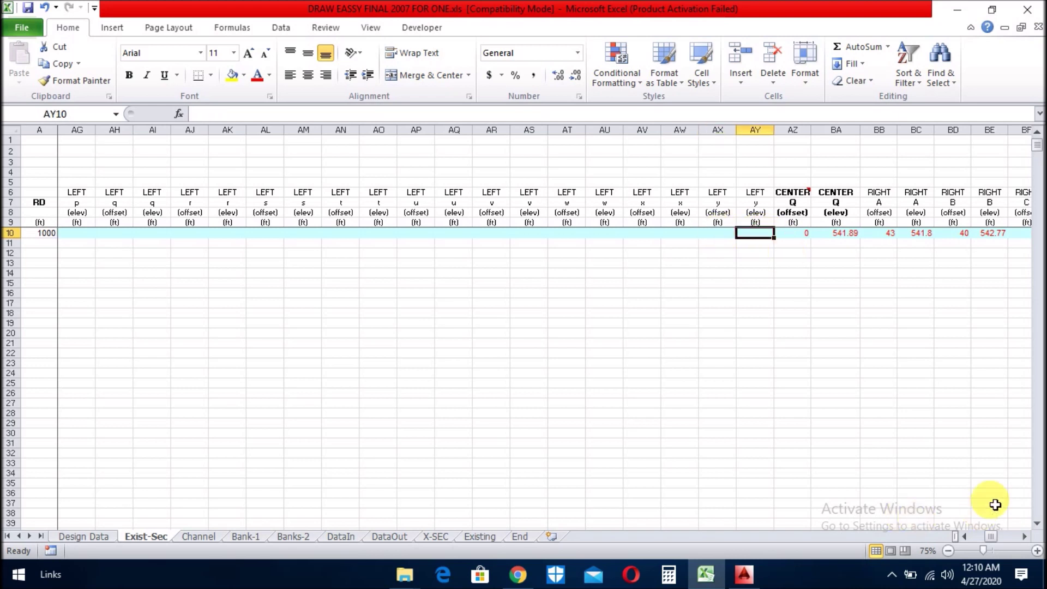
pyautogui.moveTo(1024, 537); pyautogui.dragTo(1024, 537)
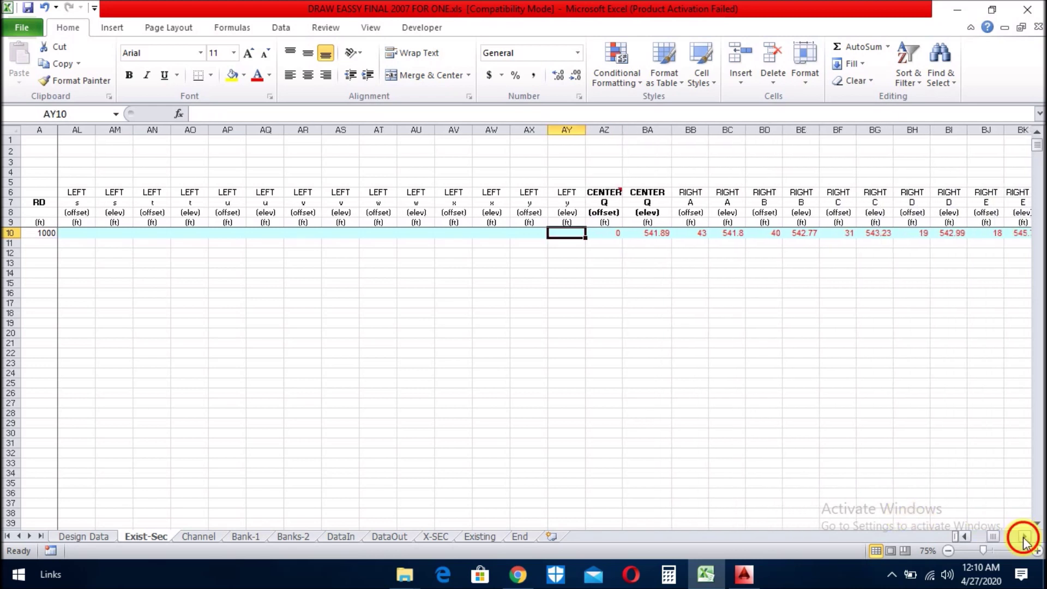
pyautogui.click(577, 234)
pyautogui.click(599, 237)
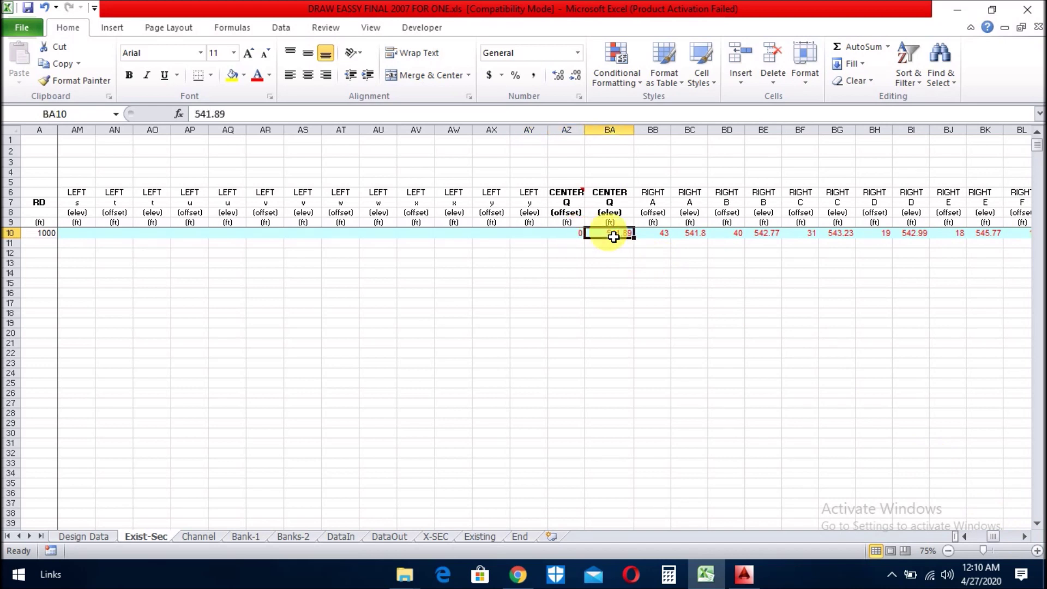
pyautogui.click(1024, 538)
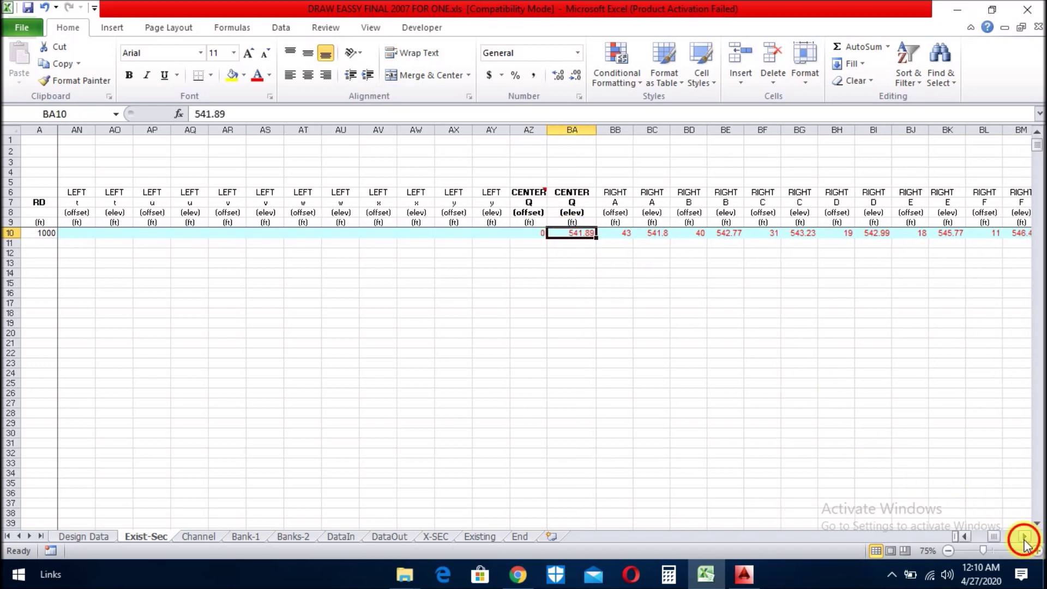
pyautogui.click(1025, 538)
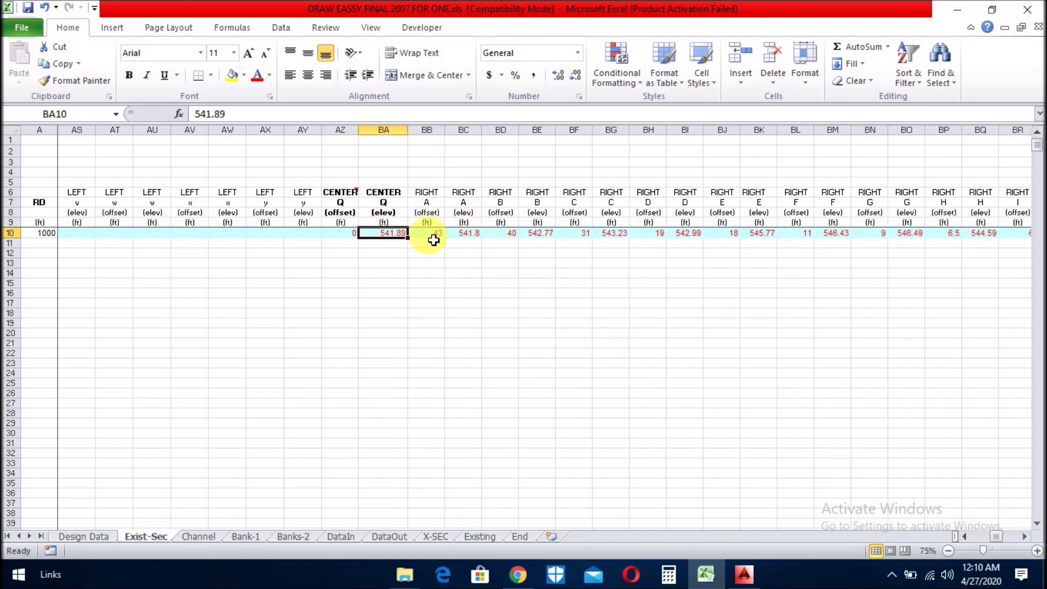
# - Review the right-side offsets of the existing section at RD 1000, from point A through point E
pyautogui.click(425, 234)
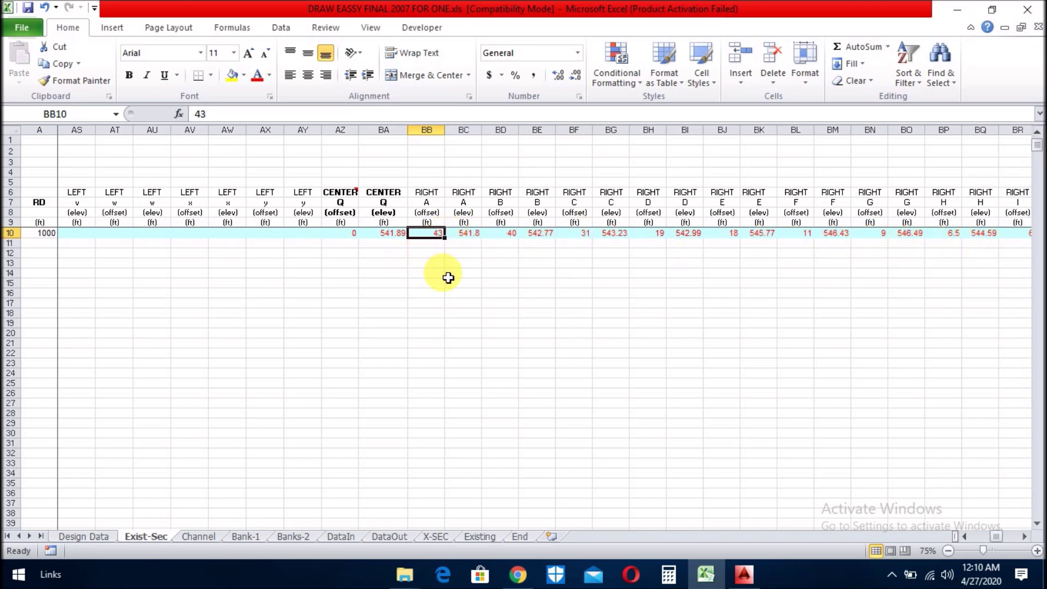
pyautogui.click(442, 274)
pyautogui.click(441, 239)
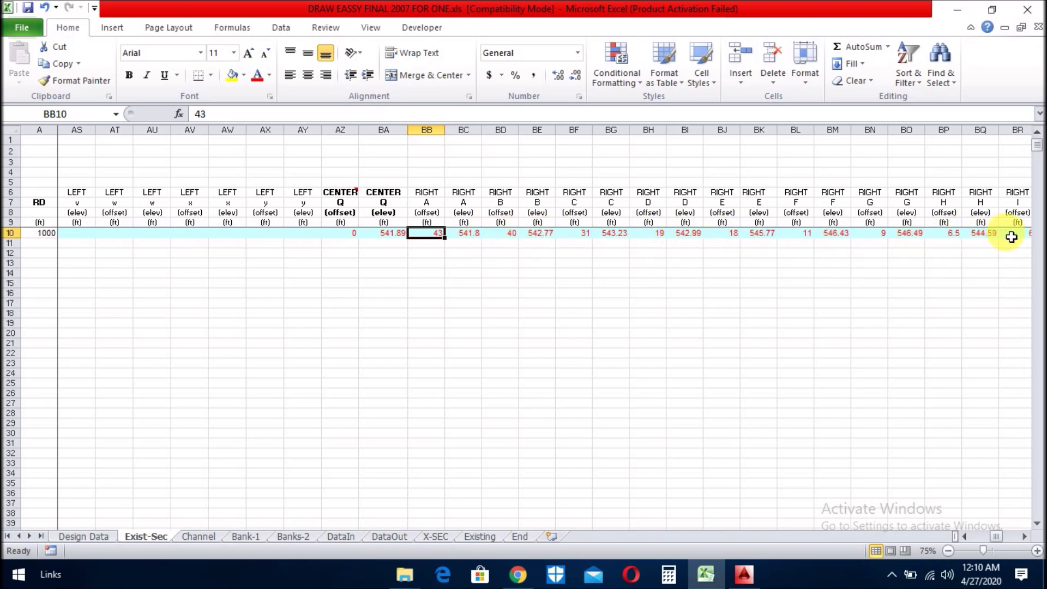
pyautogui.click(461, 293)
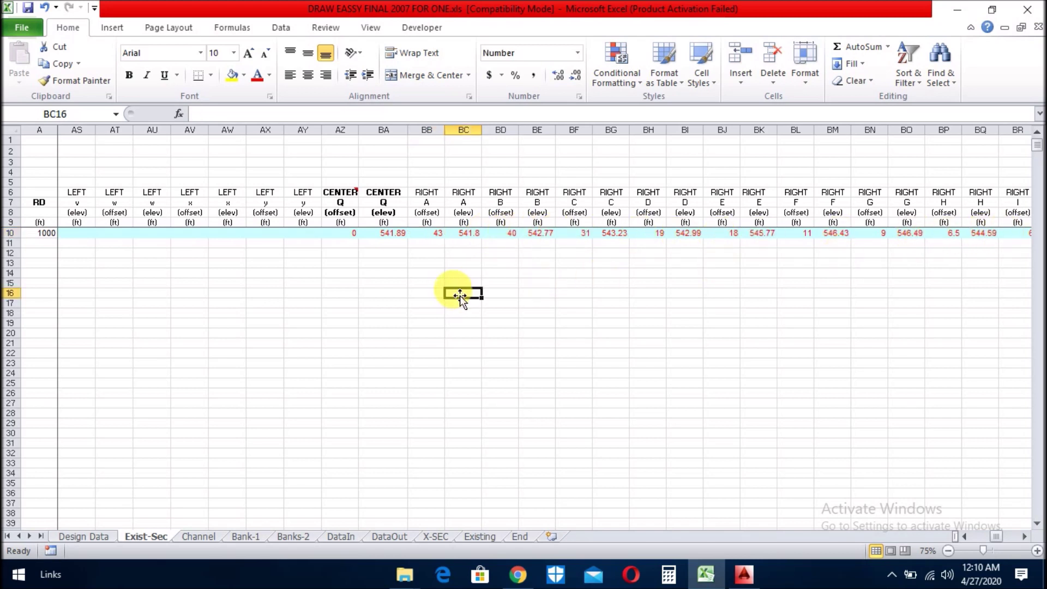
pyautogui.click(430, 234)
pyautogui.click(512, 235)
pyautogui.click(575, 243)
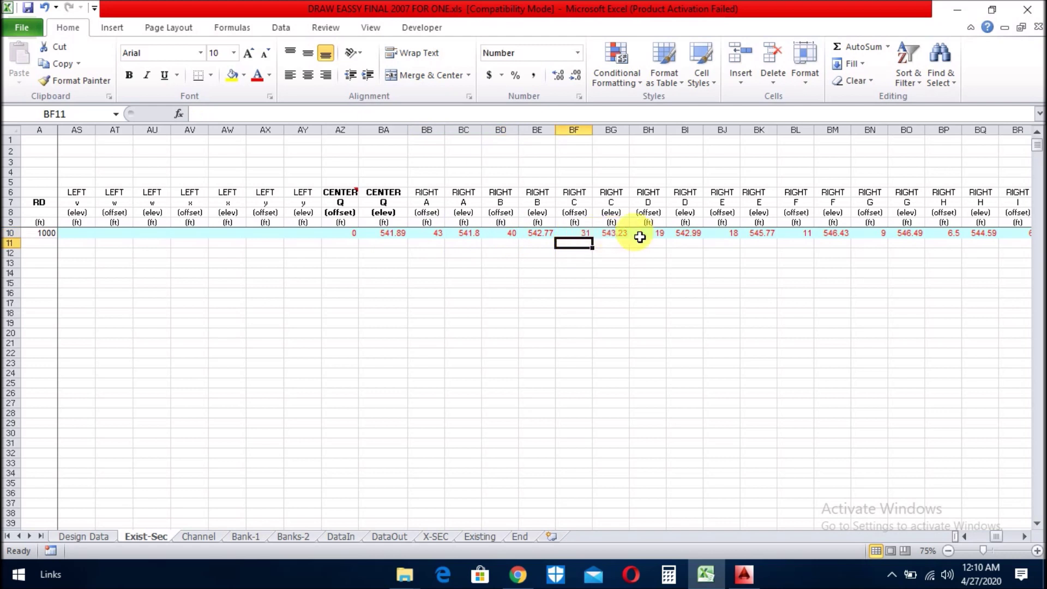
pyautogui.click(644, 234)
pyautogui.click(728, 233)
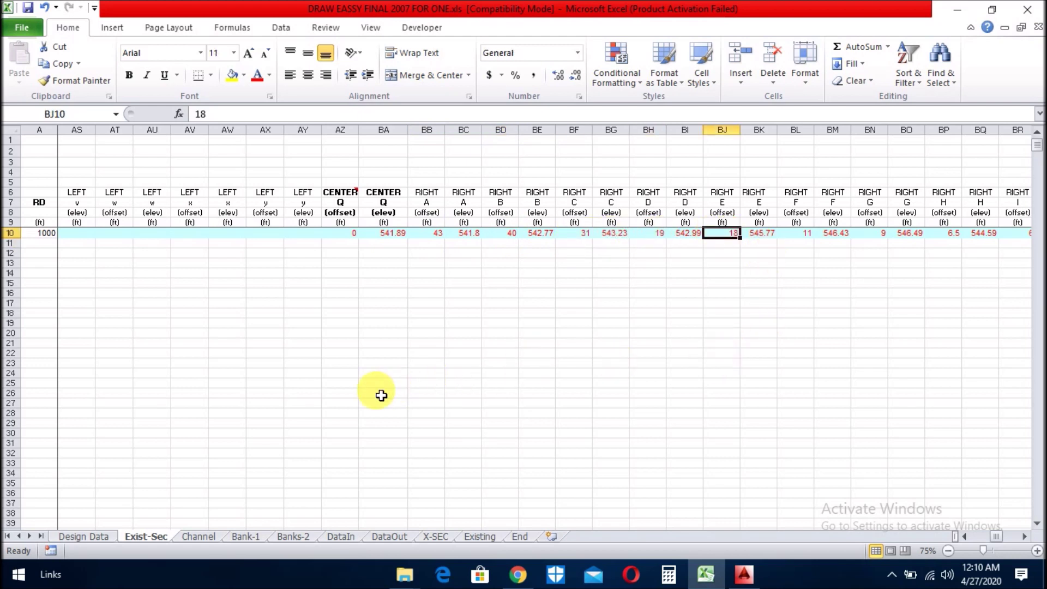
# - Examine the bank and dowel design parameters on the Bank-1 sheet, including the right dowel's top width, alongside the Design Data sheet
pyautogui.click(245, 537)
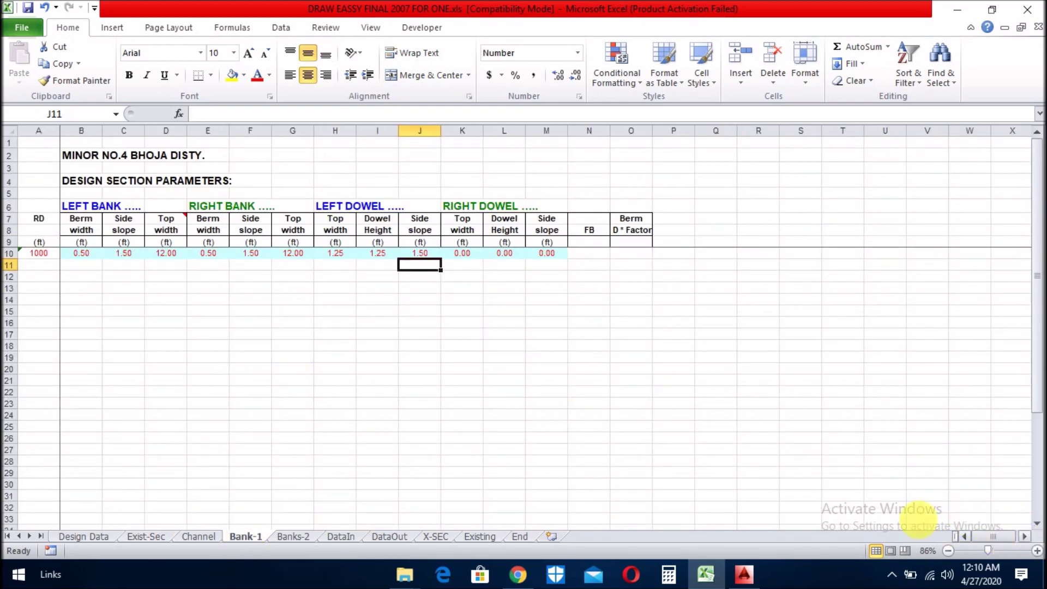
pyautogui.click(371, 427)
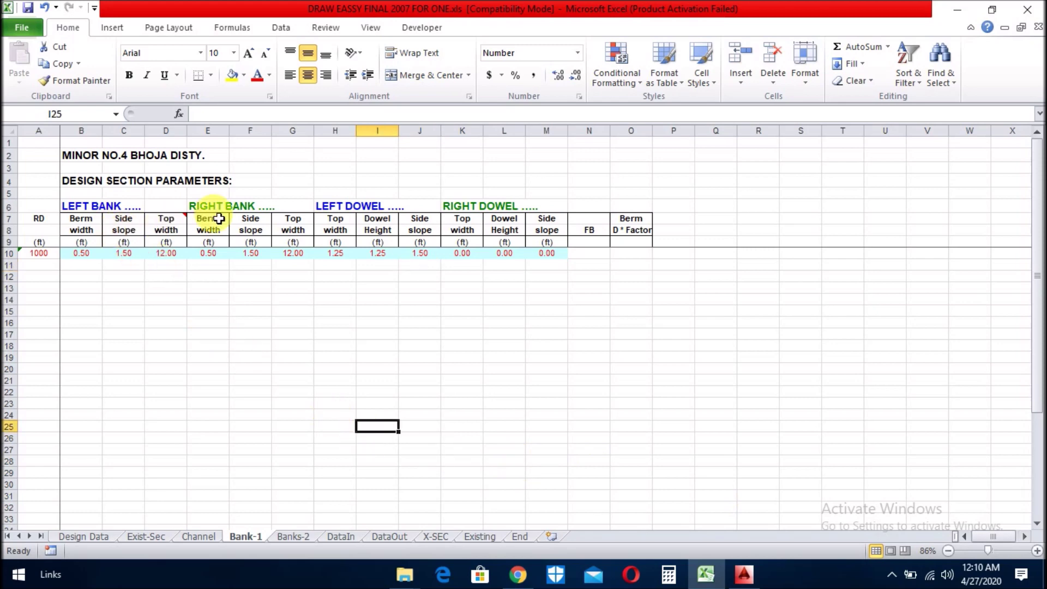
pyautogui.click(79, 536)
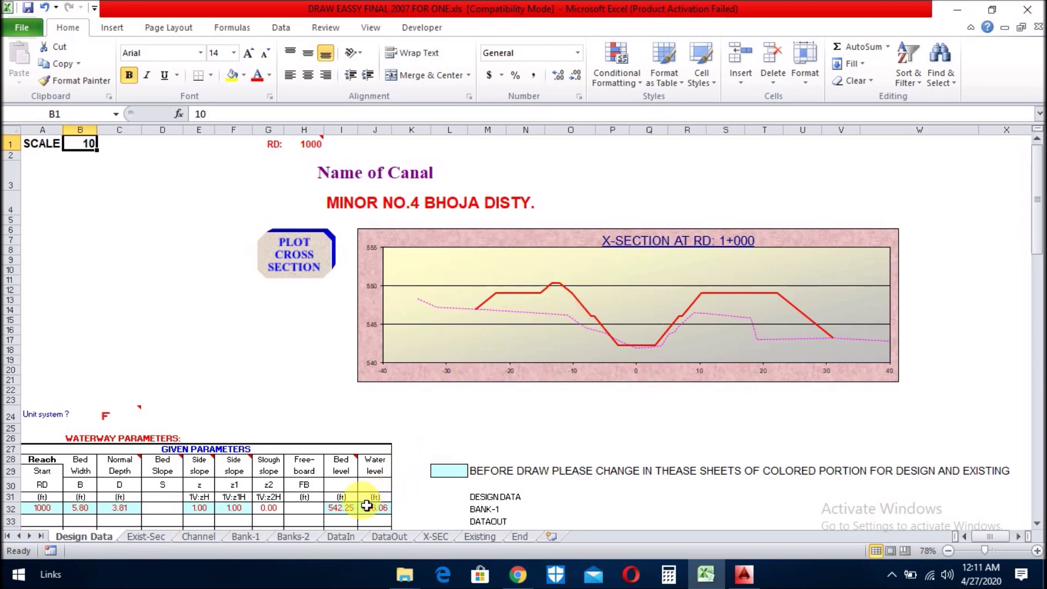
pyautogui.click(234, 537)
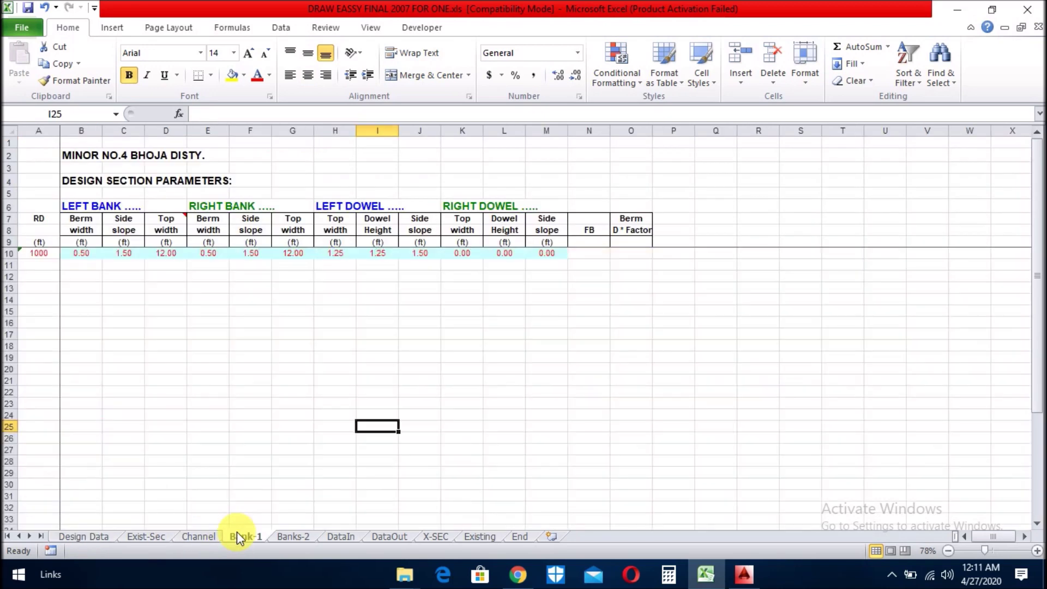
pyautogui.click(462, 255)
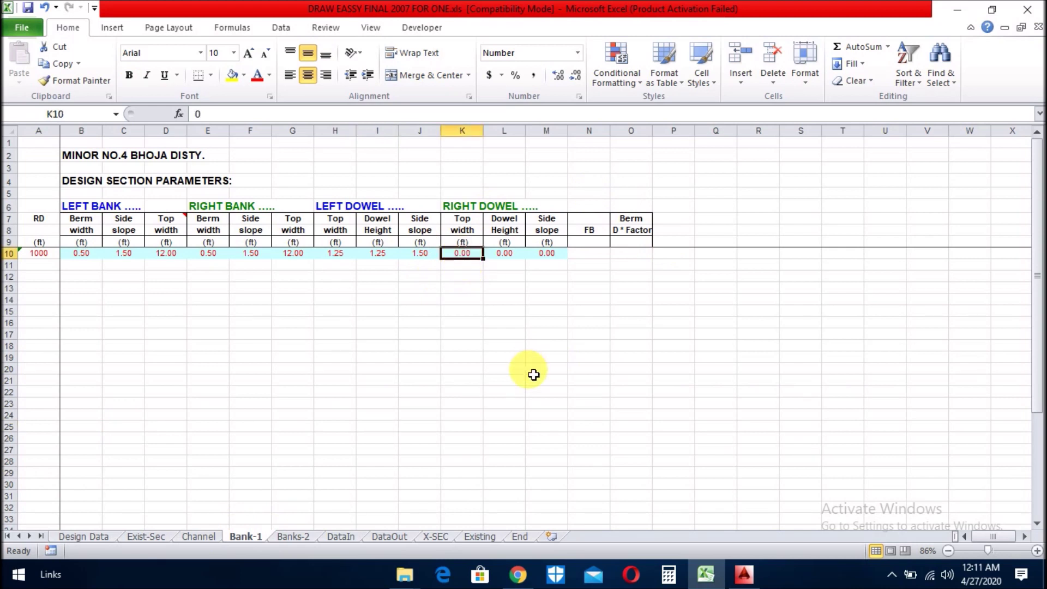
# - Set the right dowel's top width and height to 1.25 and side slope to 1.50, and check the Design Data chart
pyautogui.write('1')
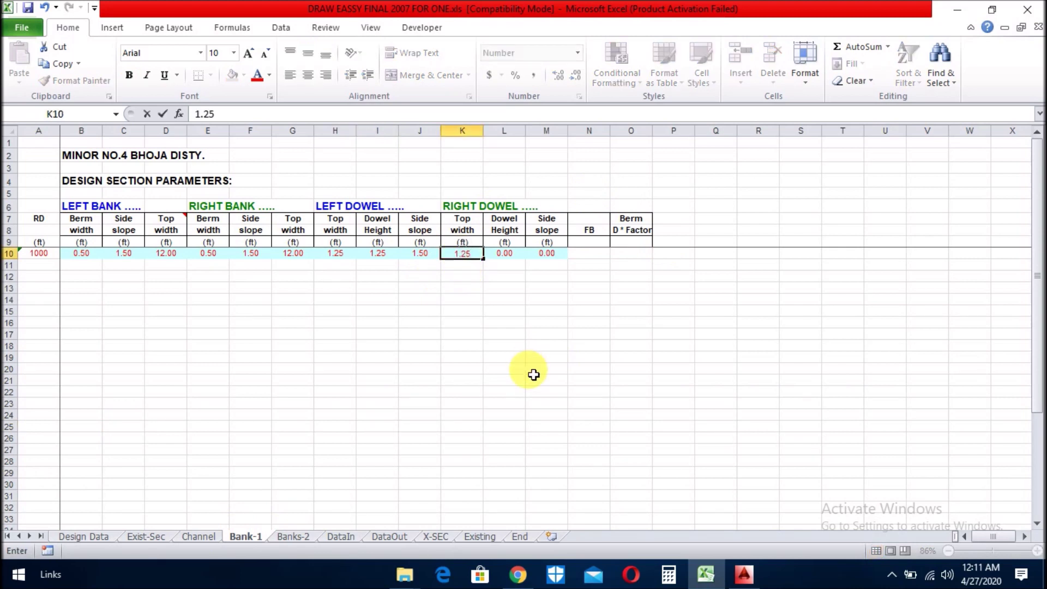
pyautogui.write('.25')
pyautogui.press('Tab')
pyautogui.write('1')
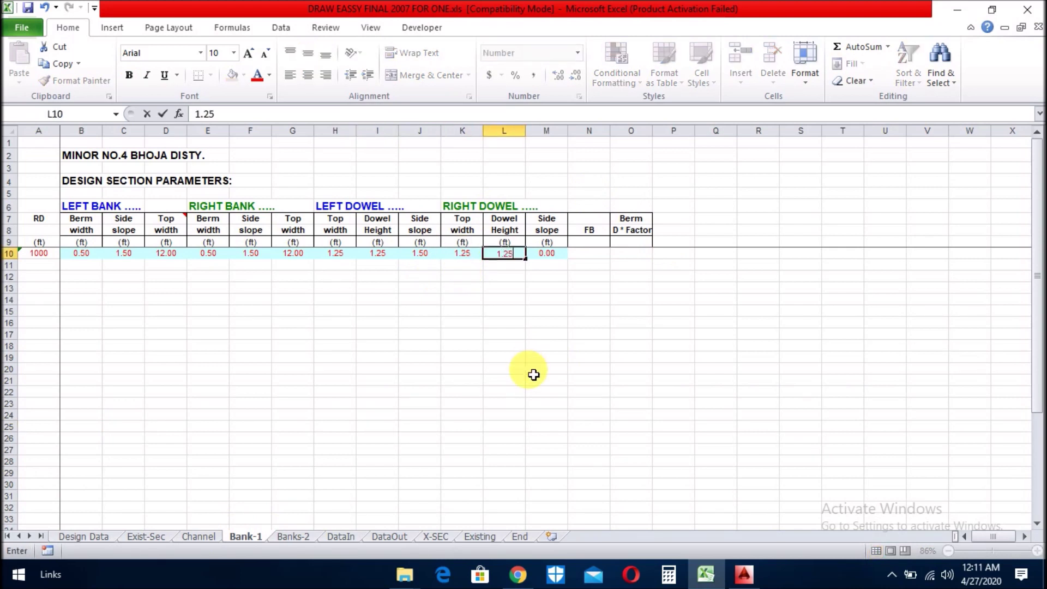
pyautogui.write('.25')
pyautogui.press('Tab')
pyautogui.write('1.')
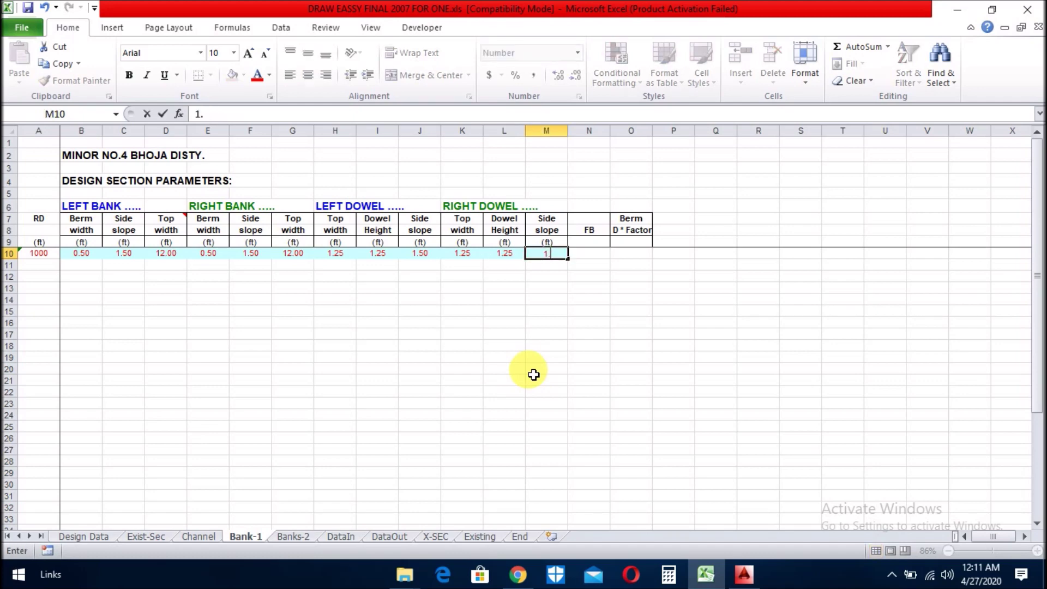
pyautogui.press('Tab')
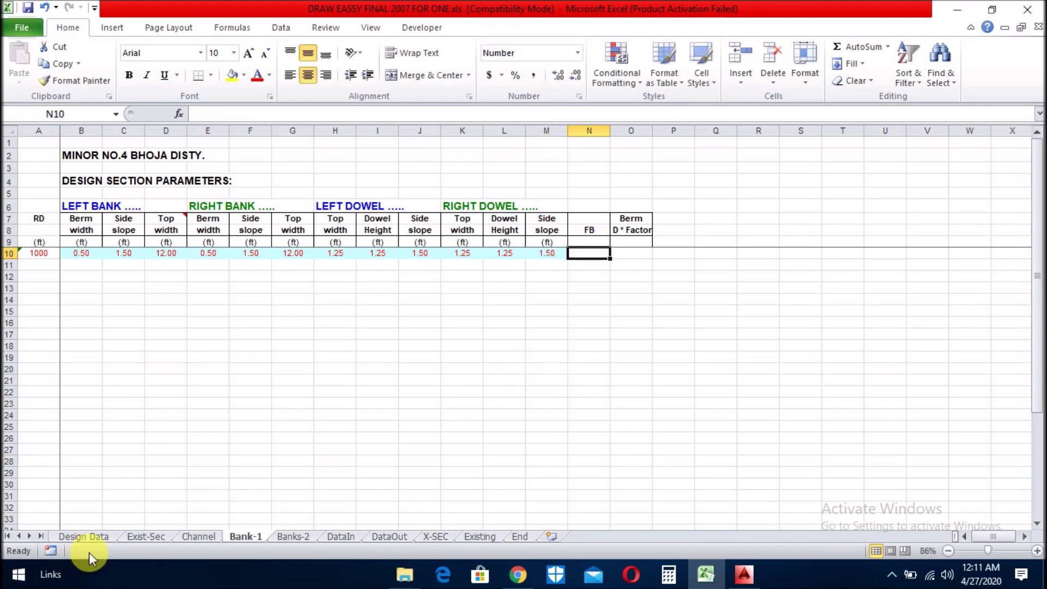
pyautogui.click(81, 519)
pyautogui.click(82, 537)
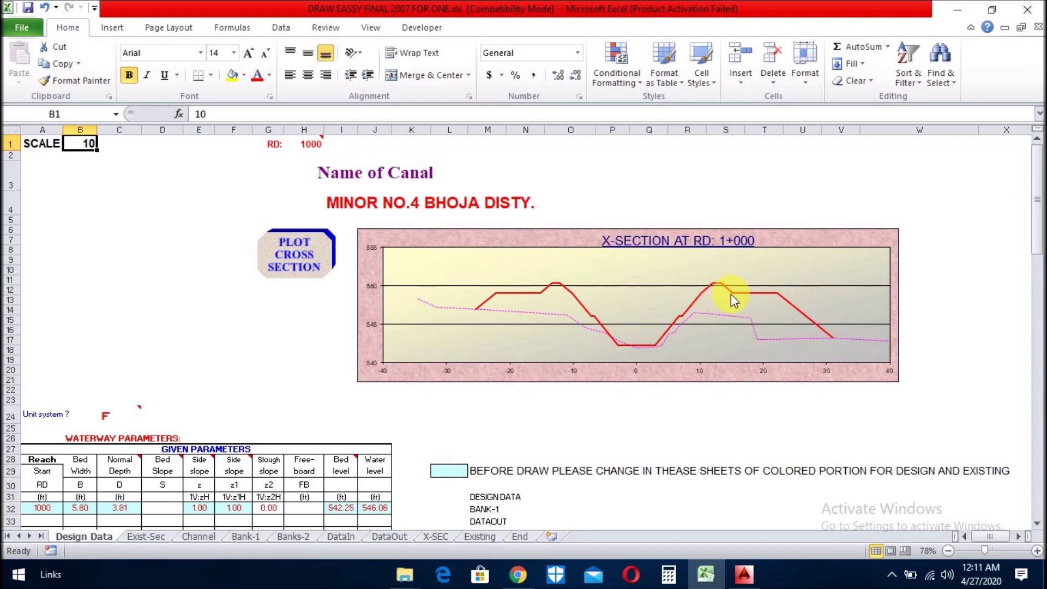
# - Set the left dowel's top width, height and side slope for RD 1000 to 0 on the Bank-1 sheet
pyautogui.click(243, 537)
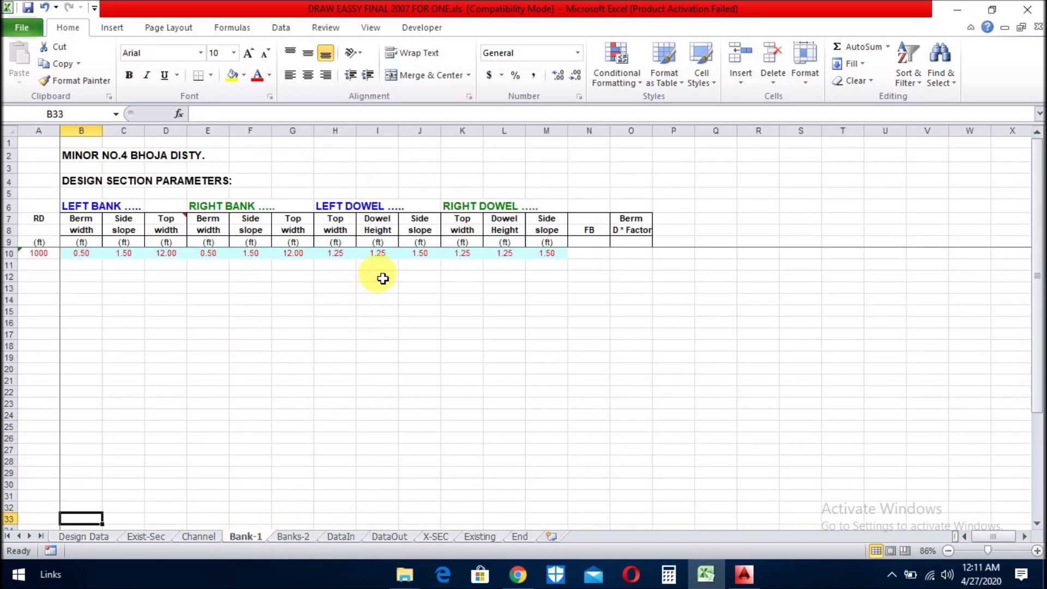
pyautogui.click(335, 255)
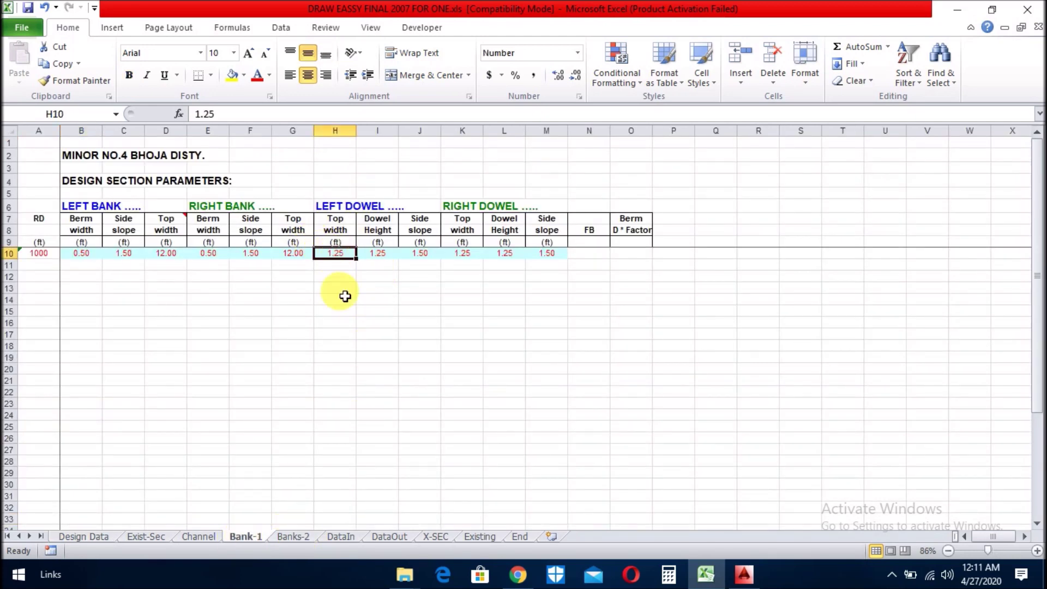
pyautogui.write('0')
pyautogui.press('Tab')
pyautogui.write('0')
pyautogui.press('Tab')
pyautogui.write('0')
pyautogui.press('Tab')
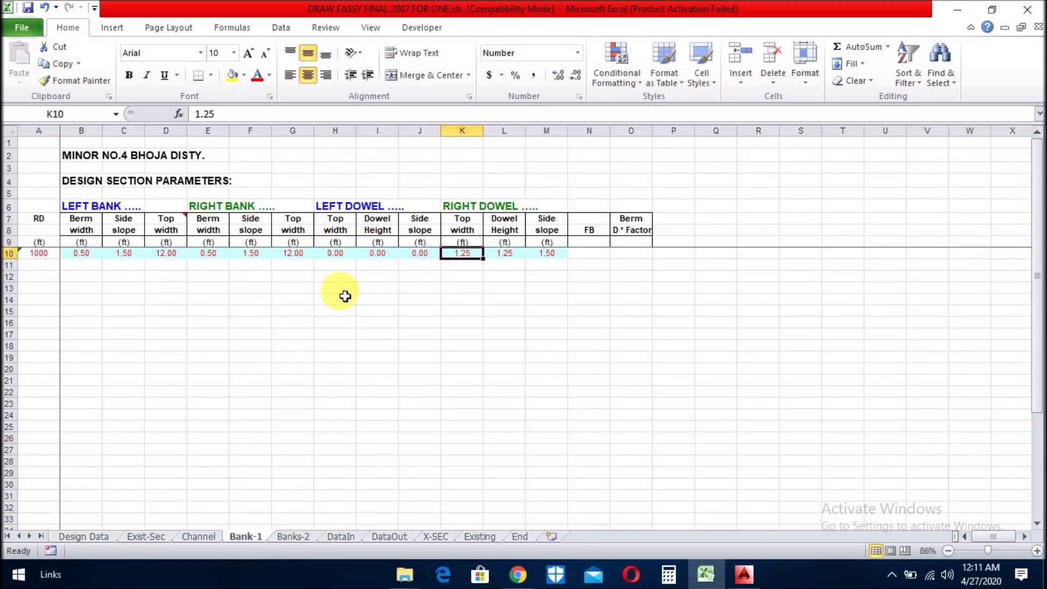
# - Set the right dowel's top width, height and side slope to 0, and check the cross-section chart on Design Data
pyautogui.write('0')
pyautogui.press('Tab')
pyautogui.write('0')
pyautogui.press('Tab')
pyautogui.write('0')
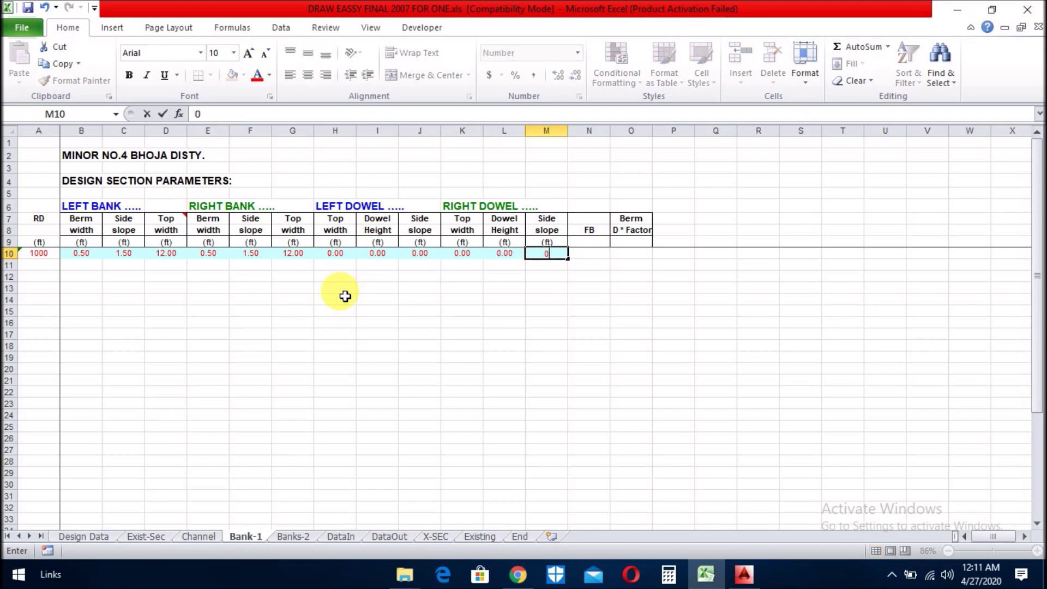
pyautogui.press('Tab')
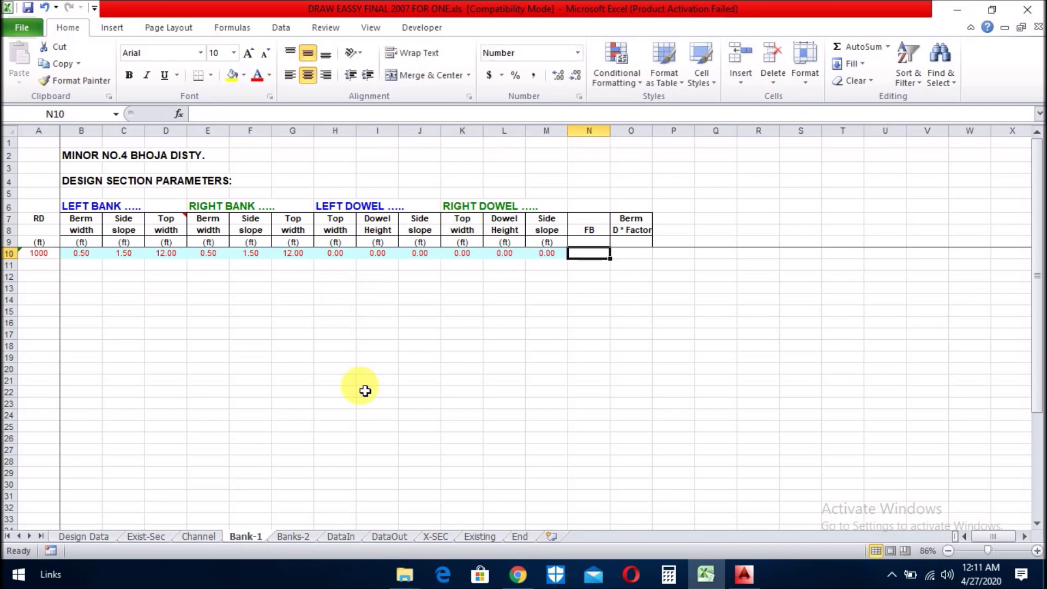
pyautogui.click(83, 536)
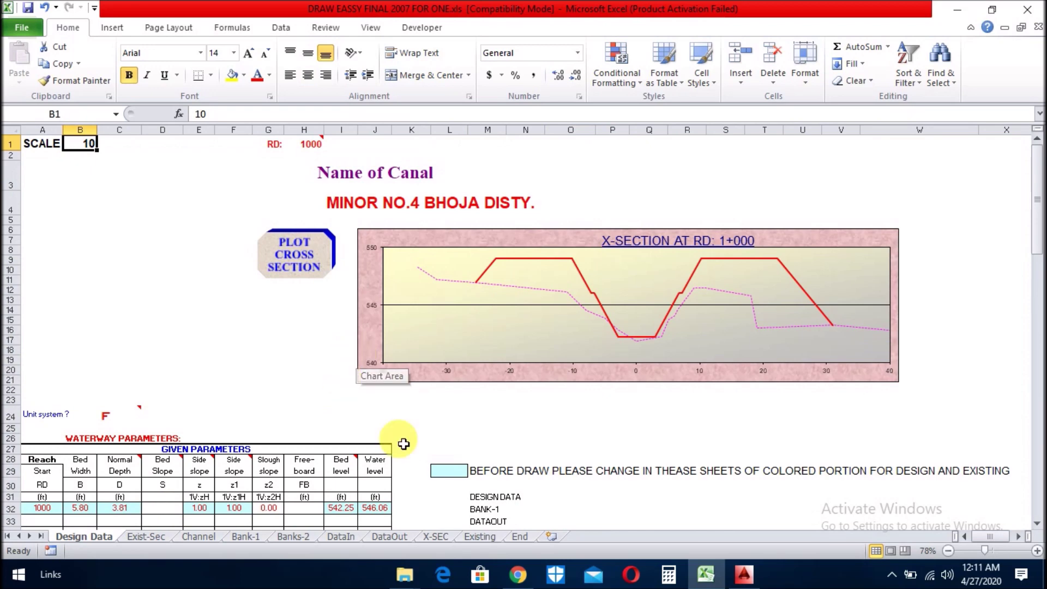
# - Check the free board value for RD 1000 on the DataOut sheet
pyautogui.click(248, 536)
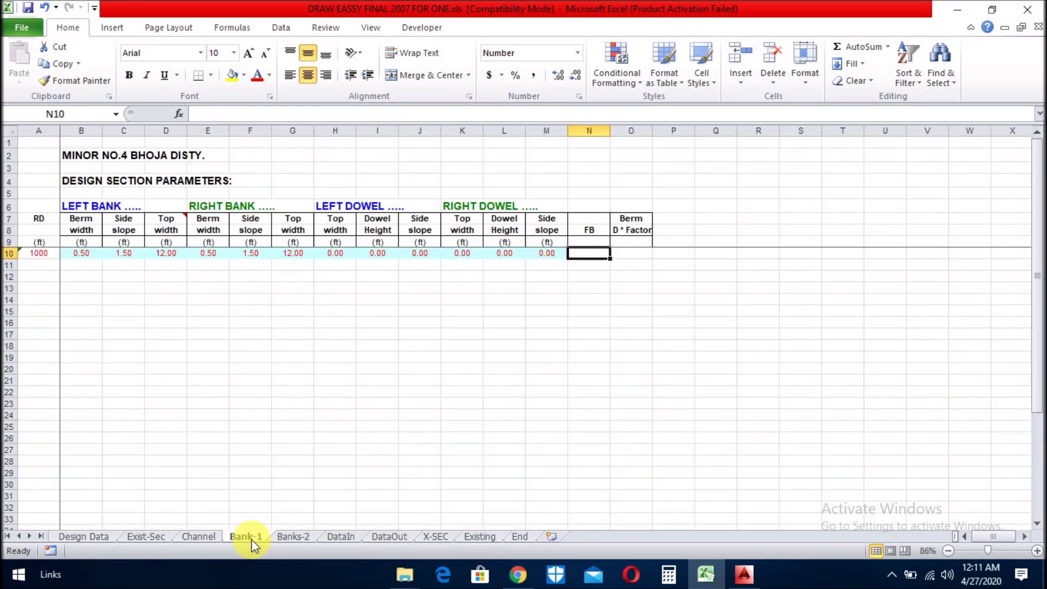
pyautogui.click(400, 537)
pyautogui.click(712, 233)
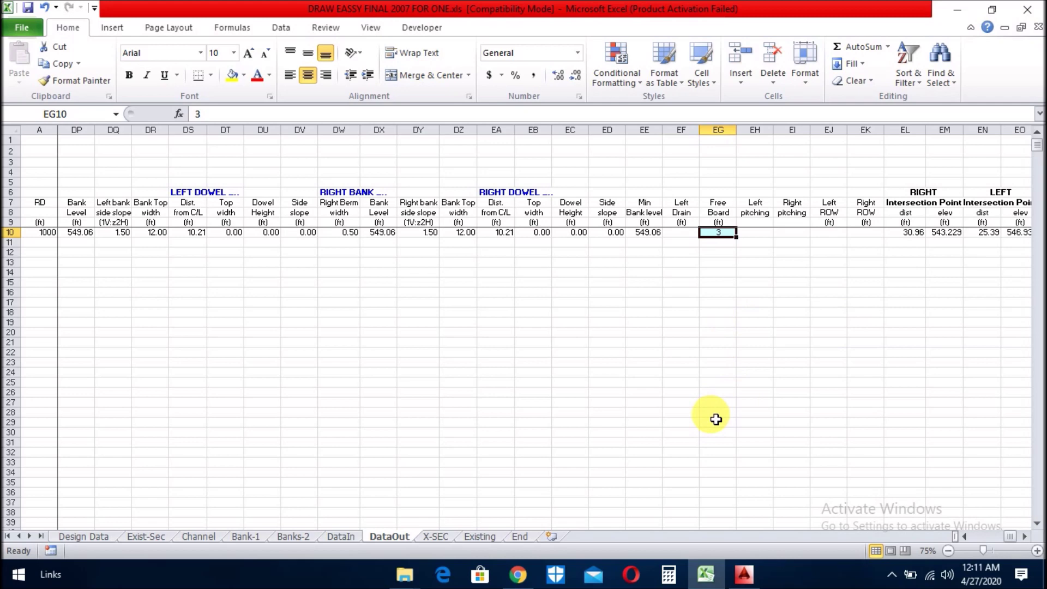
# - Run Plot Cross Section for RD 1000 from the Design Data sheet to copy the drawing commands, and switch to AutoCAD
pyautogui.click(90, 537)
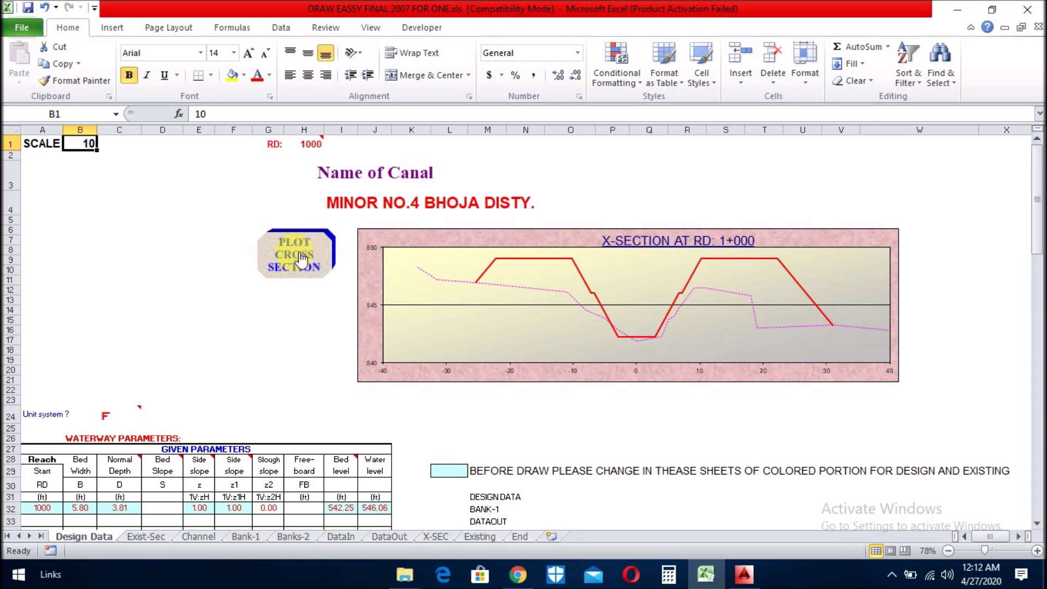
pyautogui.click(297, 256)
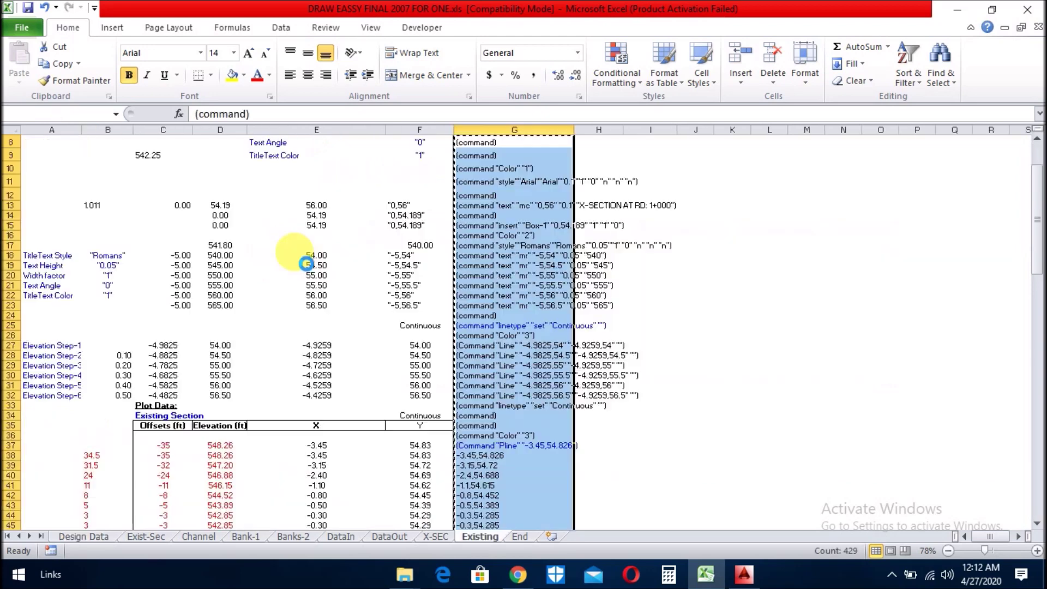
pyautogui.click(762, 583)
# - Erase the whole old cross-section drawing, including its border and title block, from model space
pyautogui.scroll(-3, 382, 243)
pyautogui.click(319, 205)
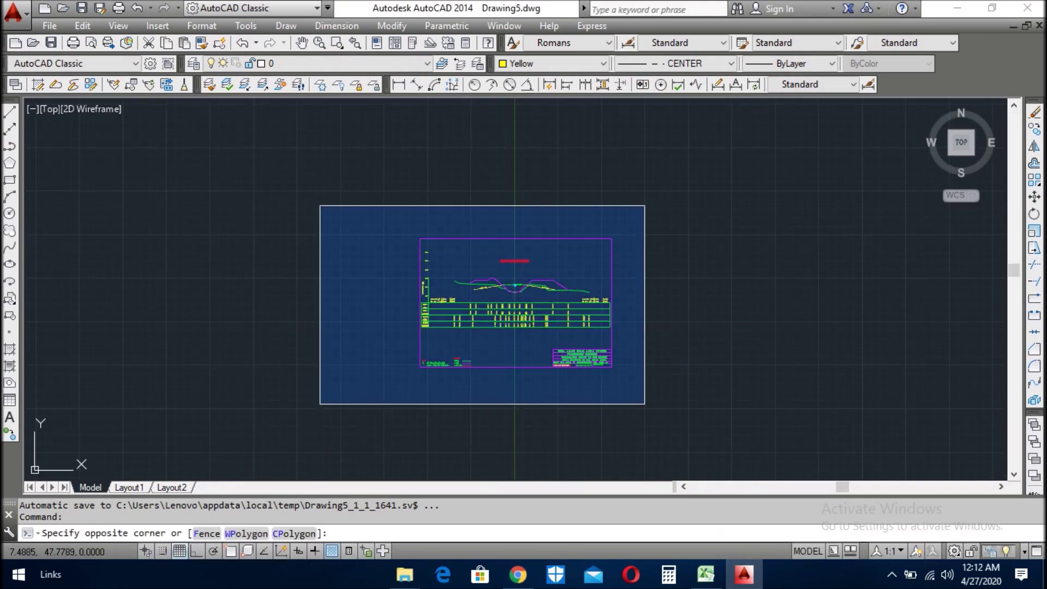
pyautogui.click(646, 405)
pyautogui.press('Delete')
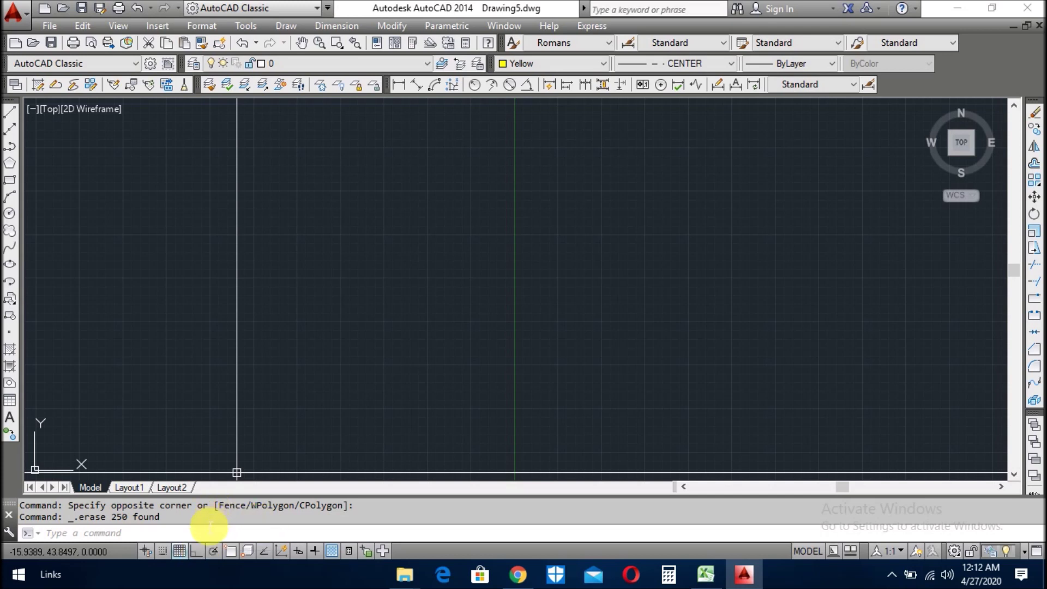
# - Paste the copied commands into the AutoCAD command line to draw the cross-section at RD 1+000
pyautogui.click(211, 535)
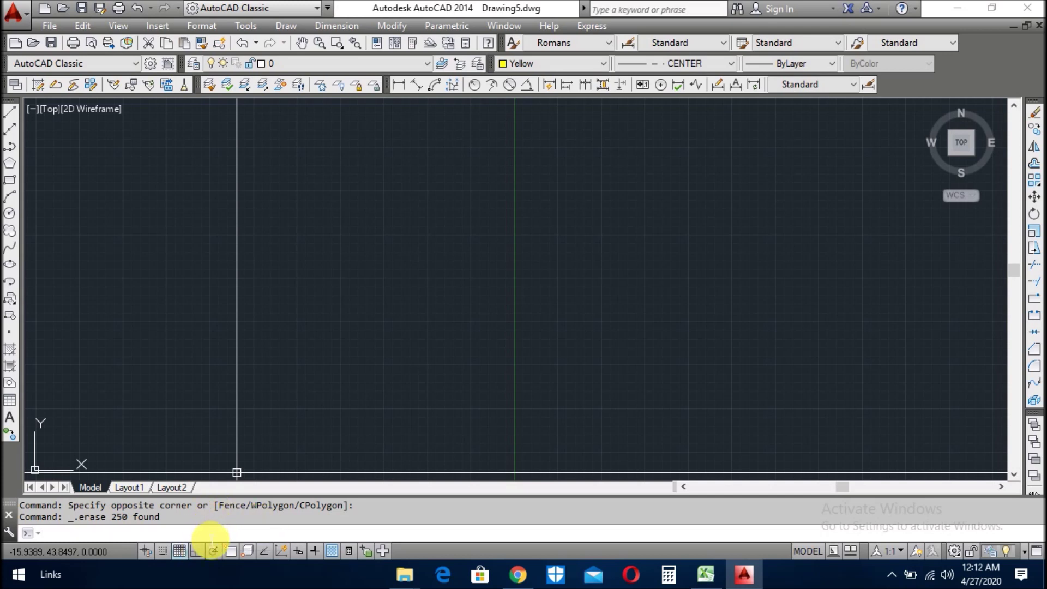
pyautogui.rightClick(208, 537)
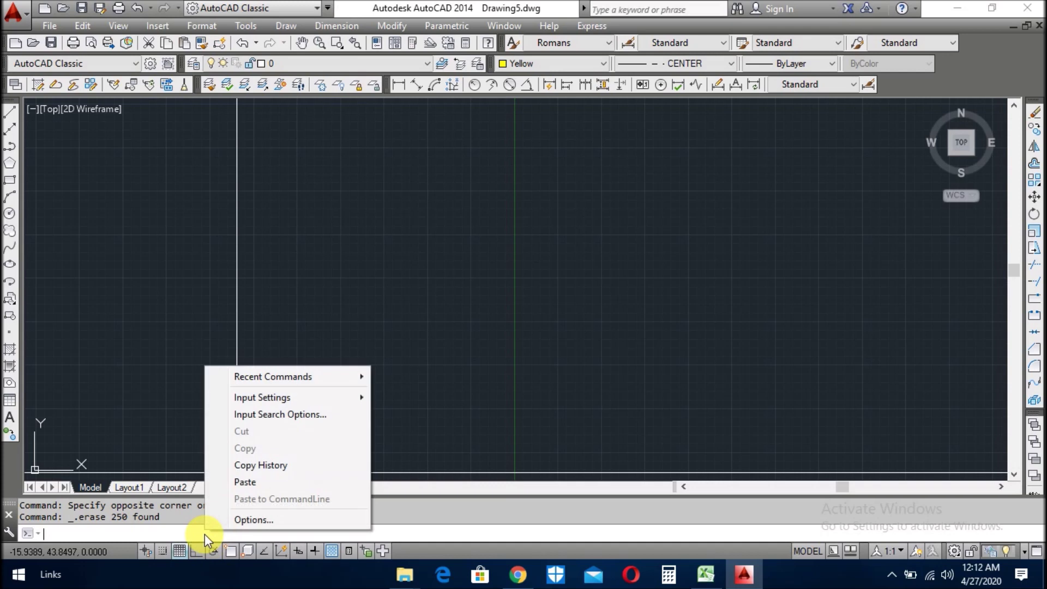
pyautogui.click(245, 482)
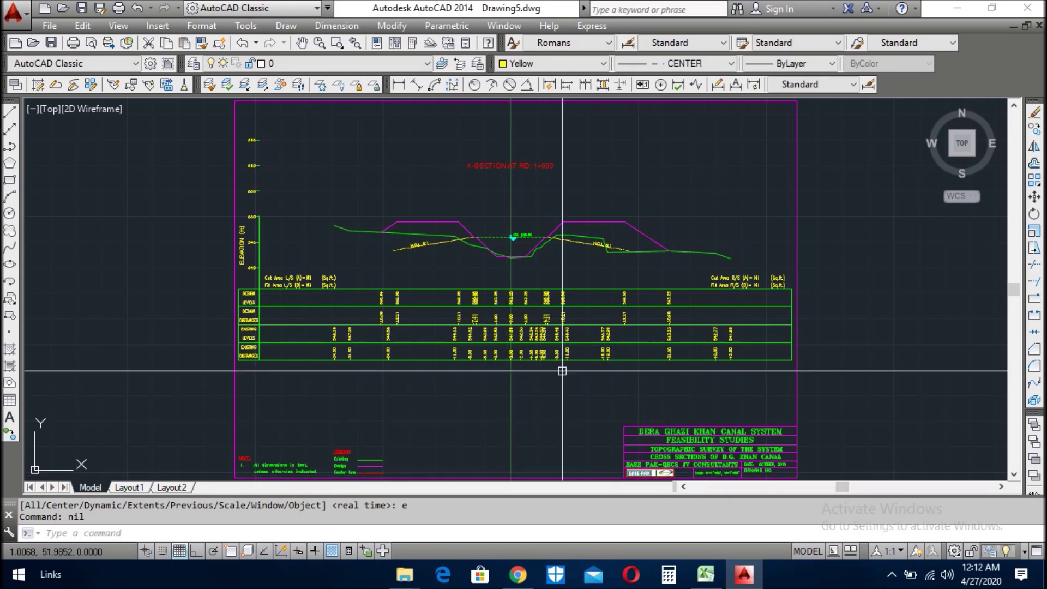
# - Inspect the plotted sheet's border block, canal profiles, water-level mark and levels table, and clear the selection
pyautogui.click(697, 427)
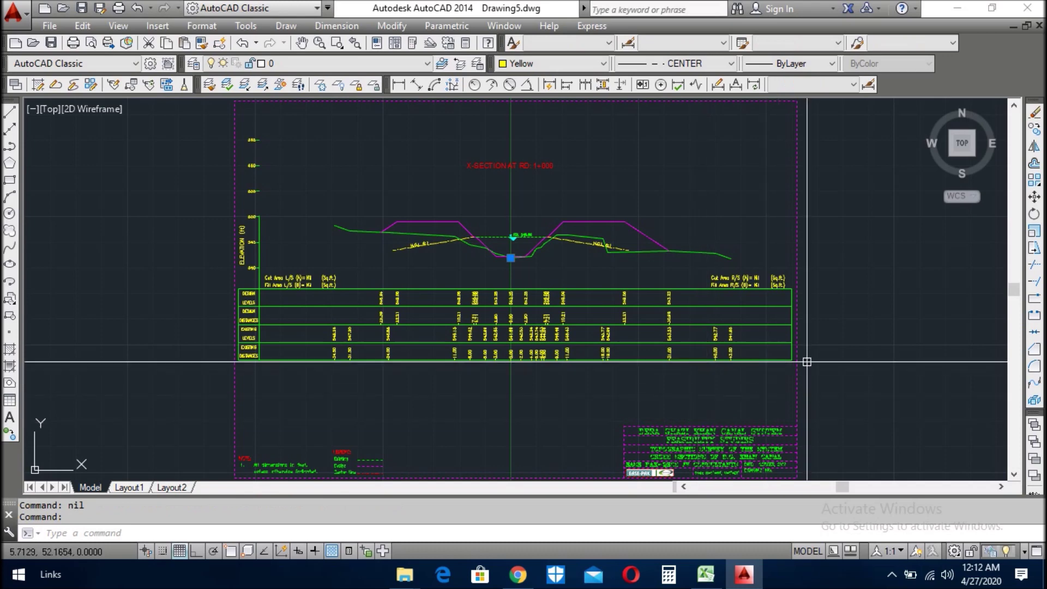
pyautogui.scroll(6, 523, 257)
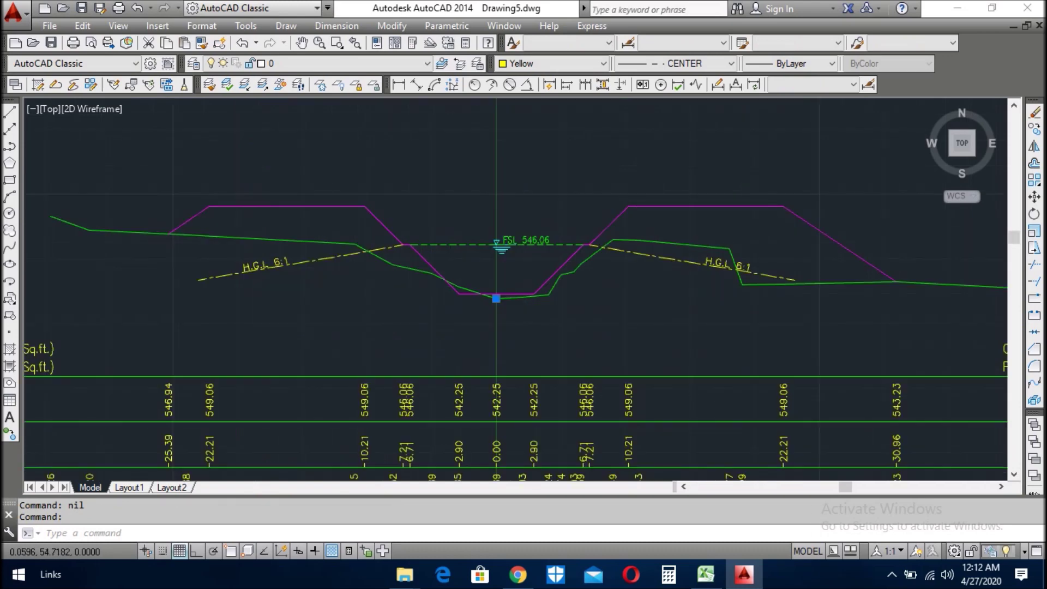
pyautogui.scroll(-6, 589, 311)
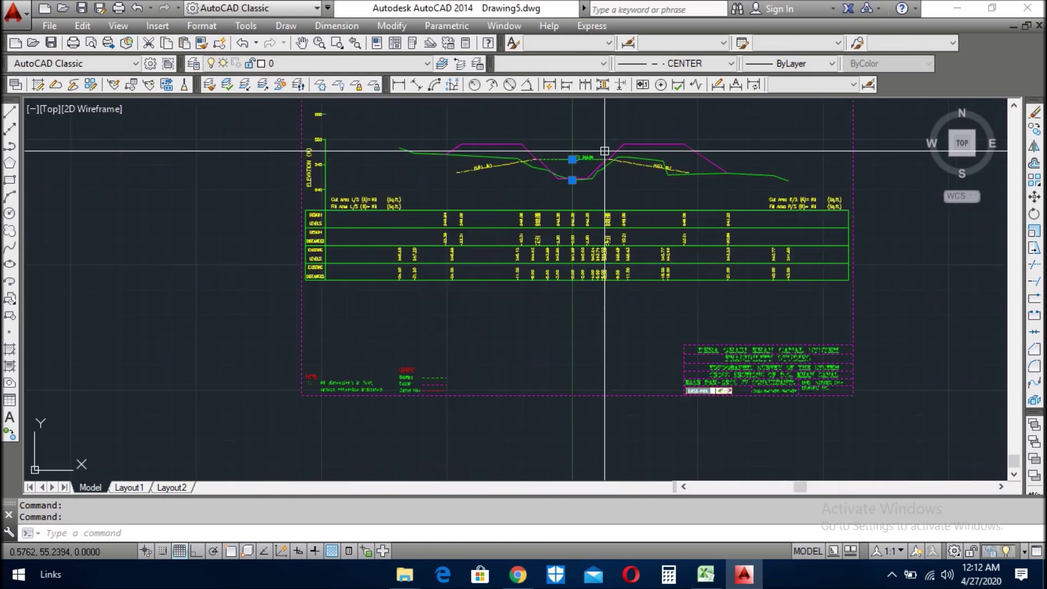
pyautogui.press('Escape')
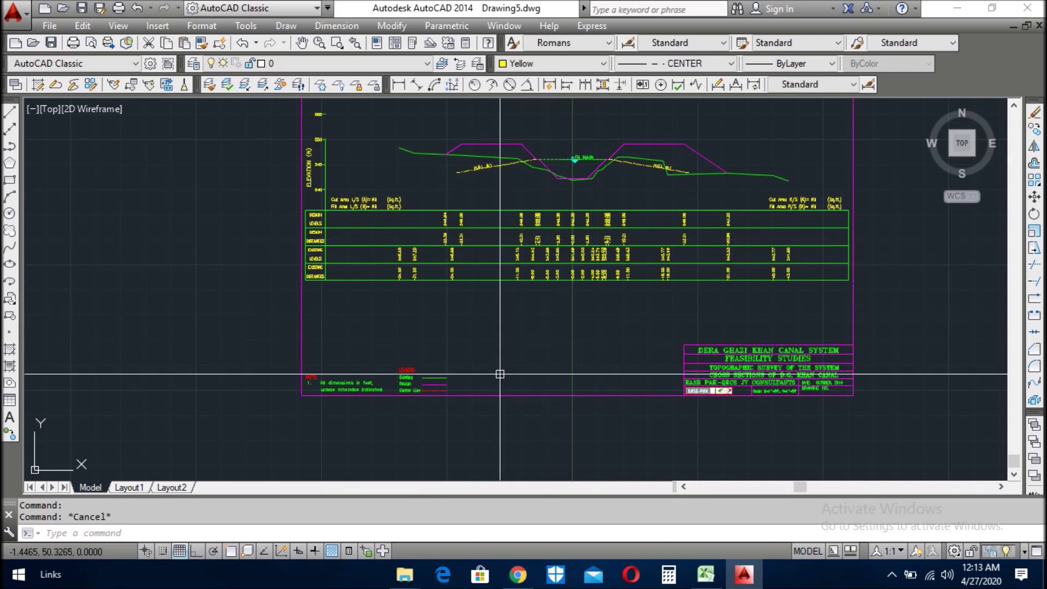
pyautogui.click(375, 279)
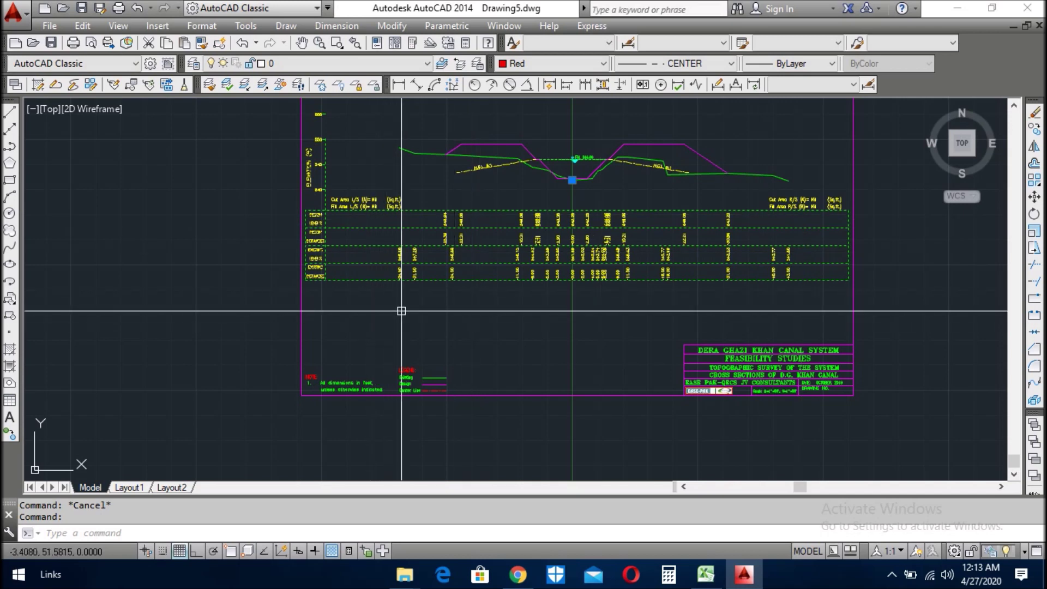
pyautogui.press('Escape')
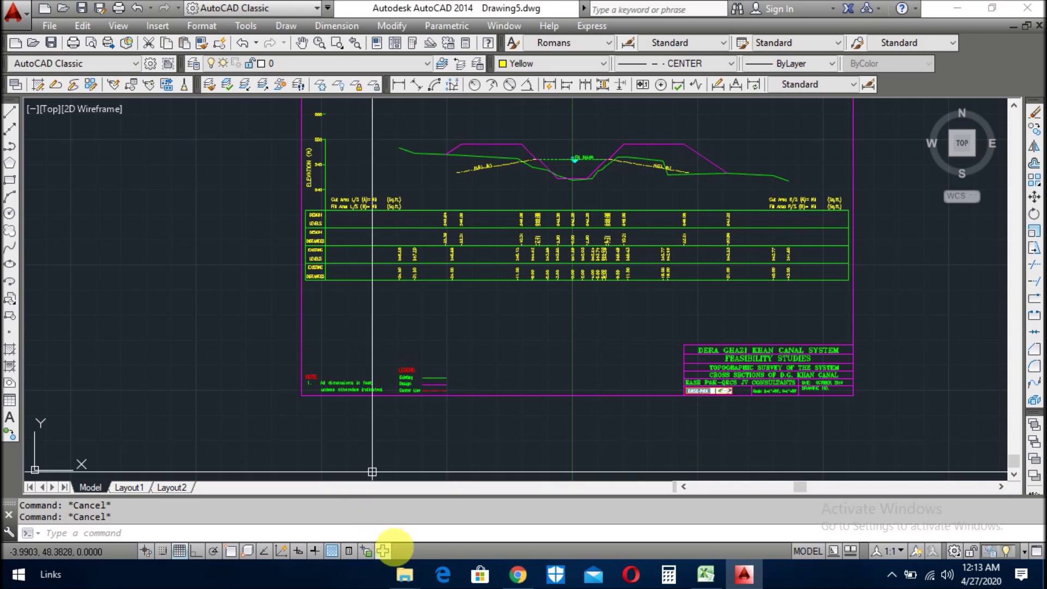
# - Look over the drawing files in the DRAW X-SECTION folder and in the AutoCAD 2014 Support folder in File Explorer
pyautogui.moveTo(404, 572)
pyautogui.click(350, 525)
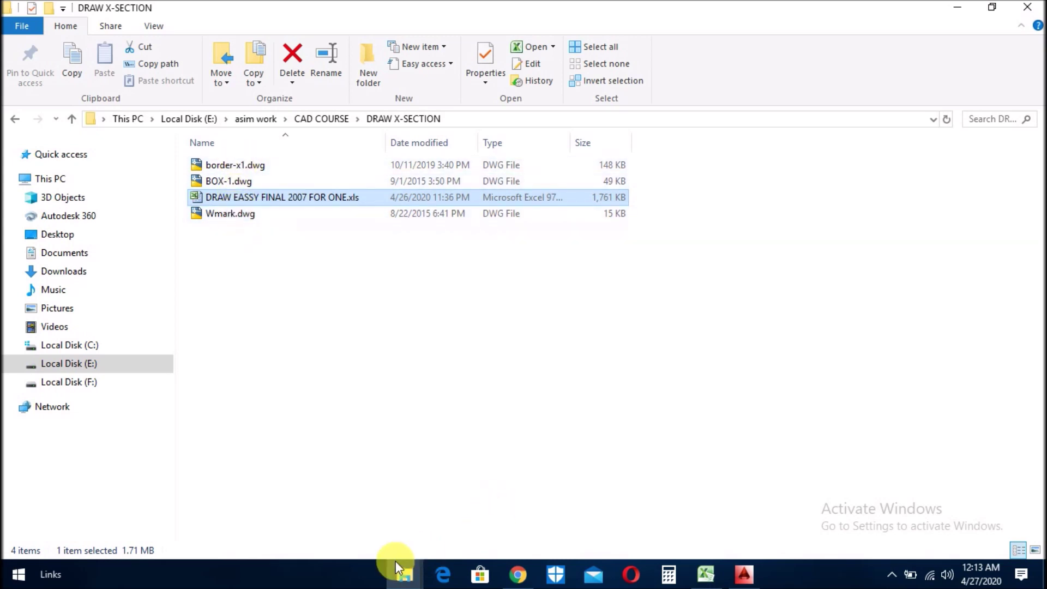
pyautogui.click(405, 574)
pyautogui.click(487, 537)
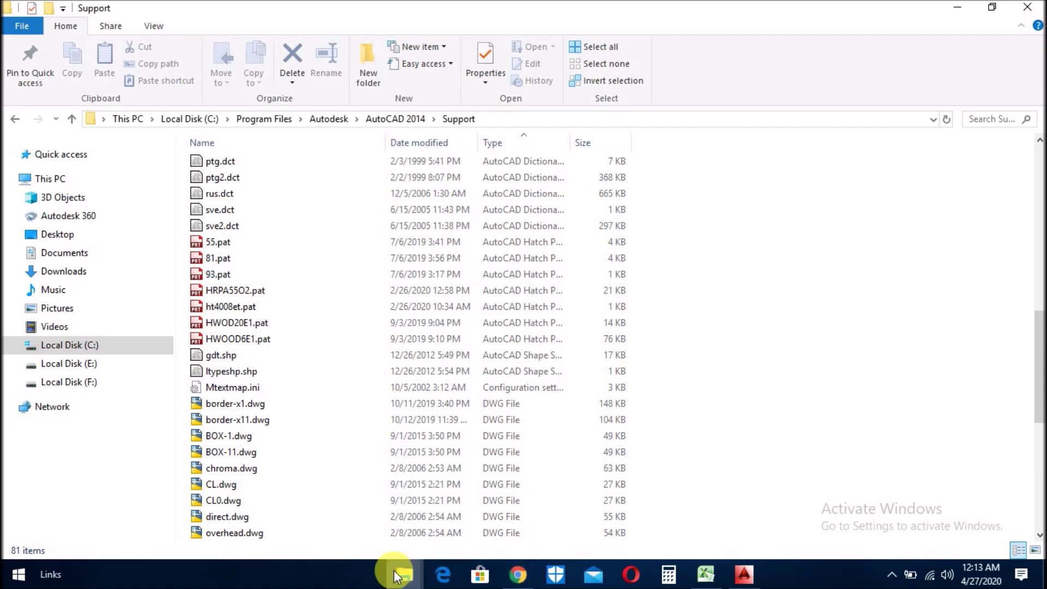
# - Return to AutoCAD and examine the plotted cross-section's design and existing profiles around the canal bed
pyautogui.click(742, 577)
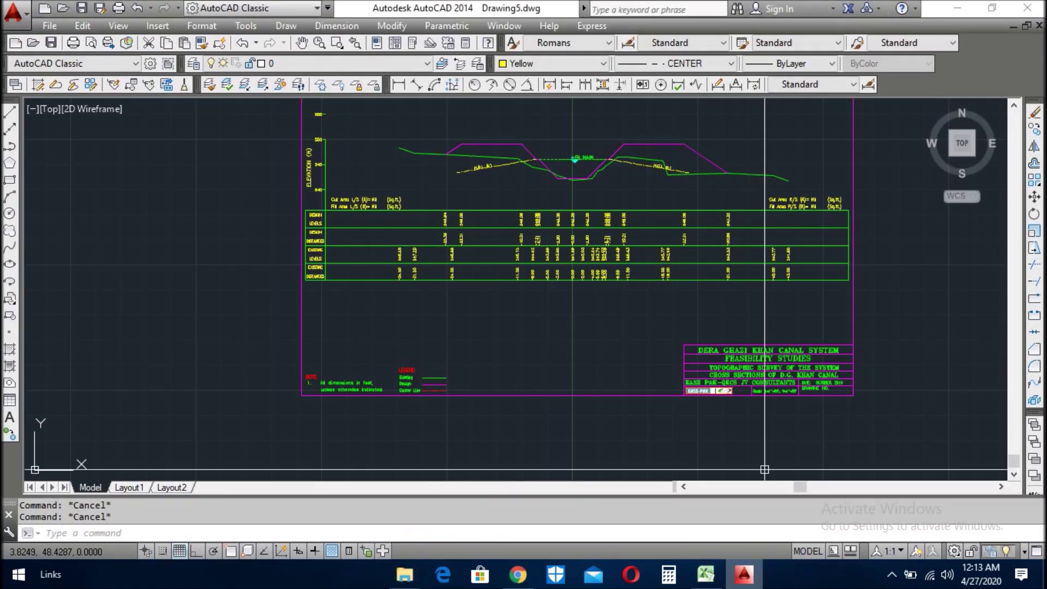
pyautogui.scroll(-2, 624, 380)
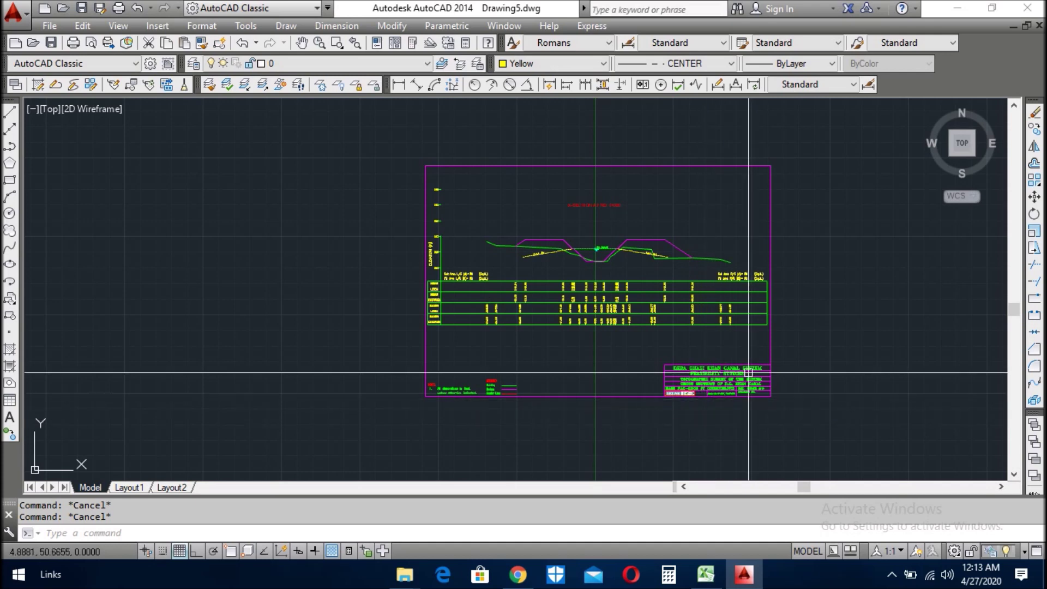
pyautogui.scroll(2, 701, 388)
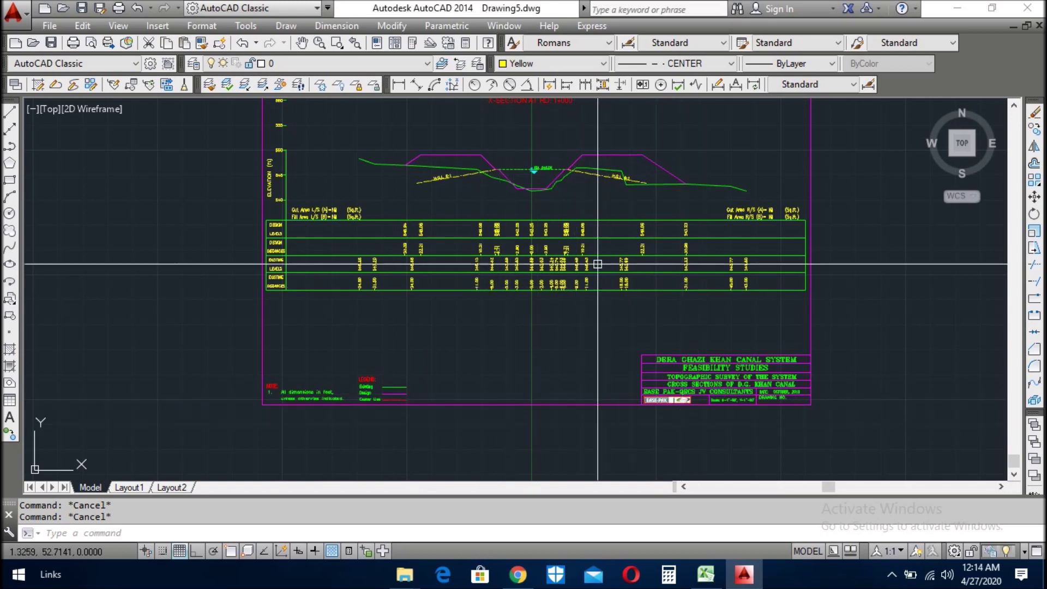
pyautogui.scroll(5, 597, 264)
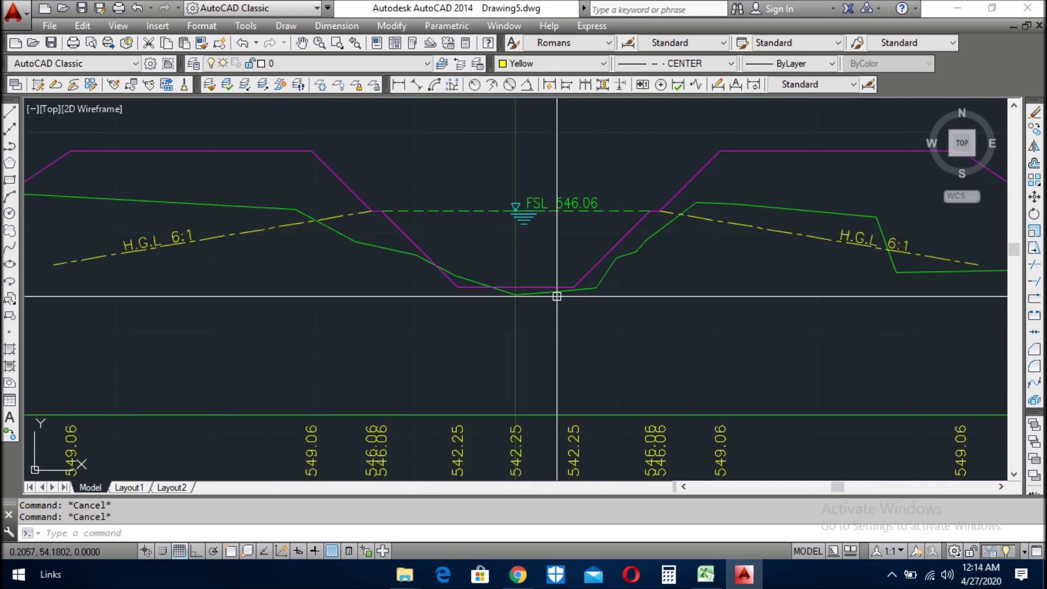
pyautogui.moveTo(561, 292)
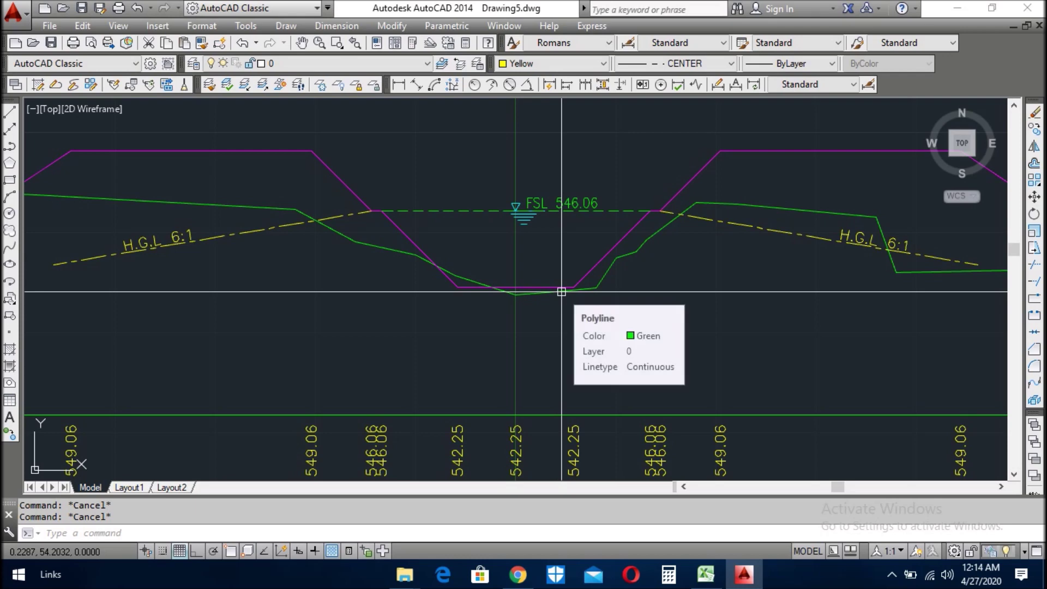
pyautogui.scroll(-8, 561, 291)
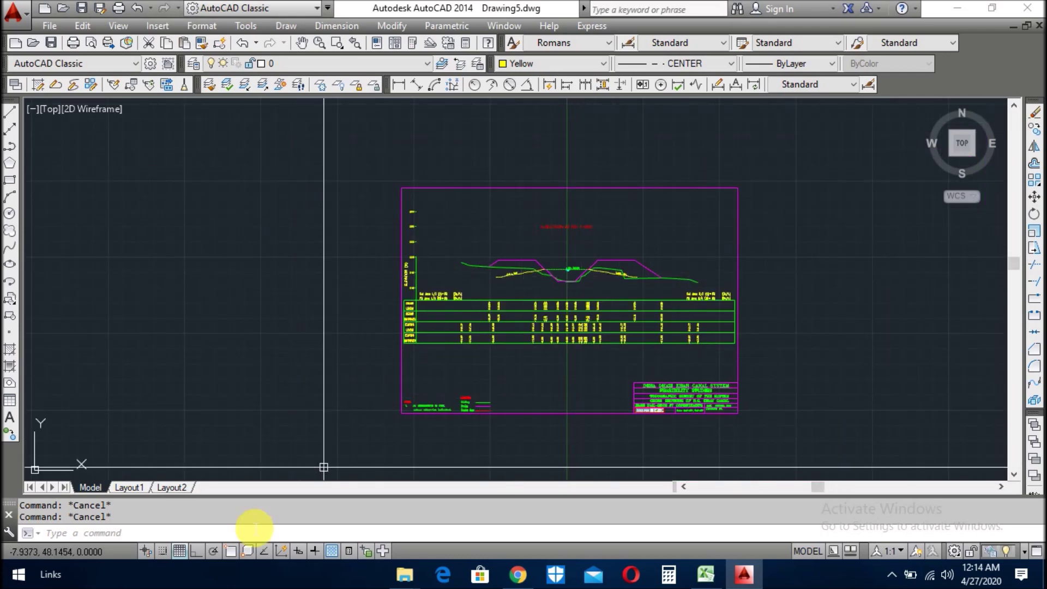
# - Switch back to the canal spreadsheet's Design Data sheet in Excel
pyautogui.click(528, 578)
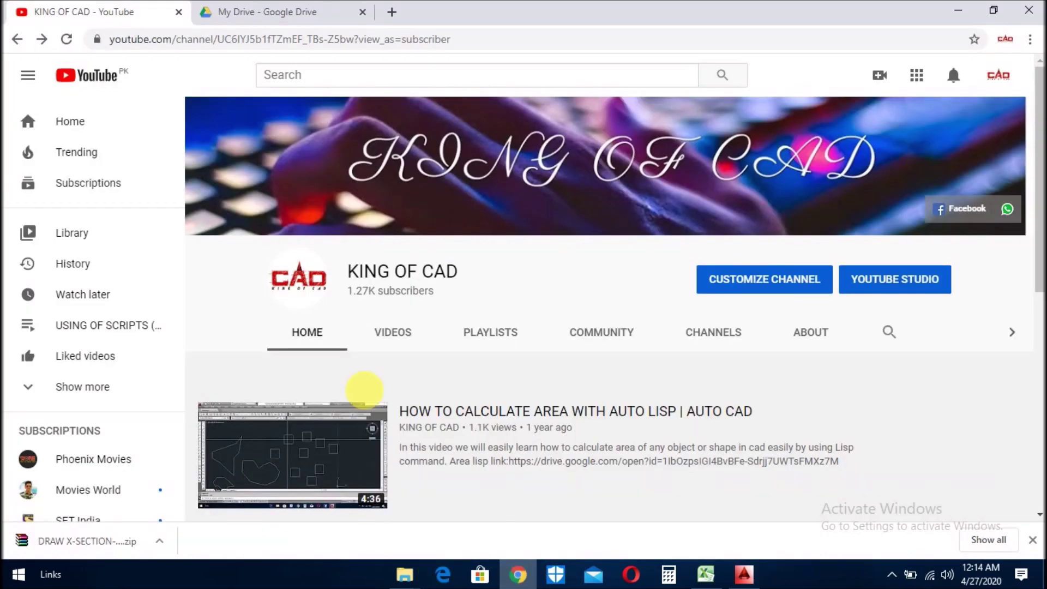
pyautogui.click(705, 574)
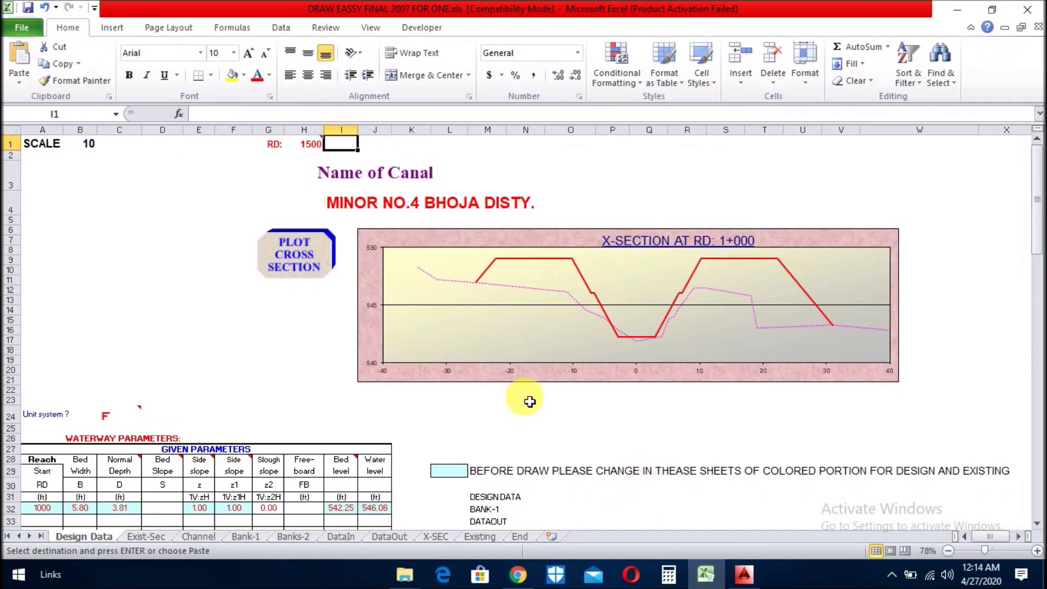